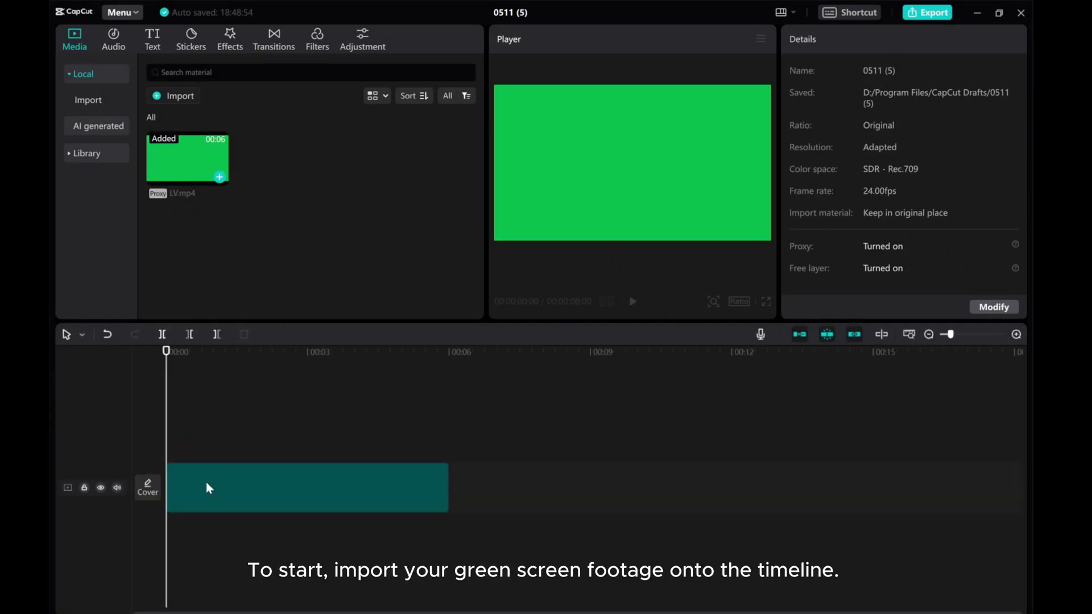
# Step: Add the white stock background clip and move the green-screen clip onto a track above it
pyautogui.click(69, 153)
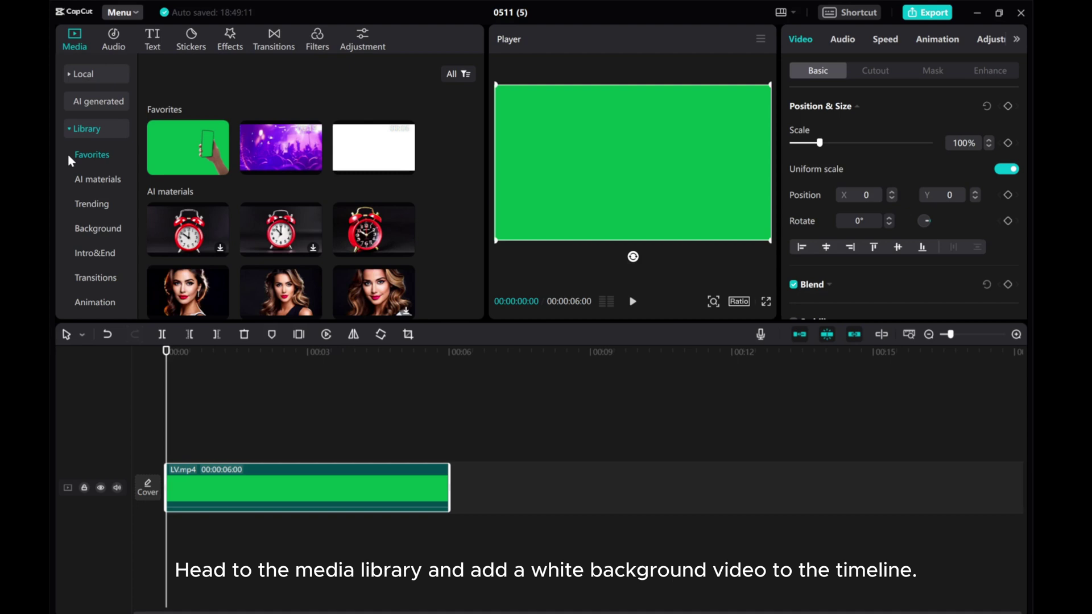
pyautogui.click(86, 229)
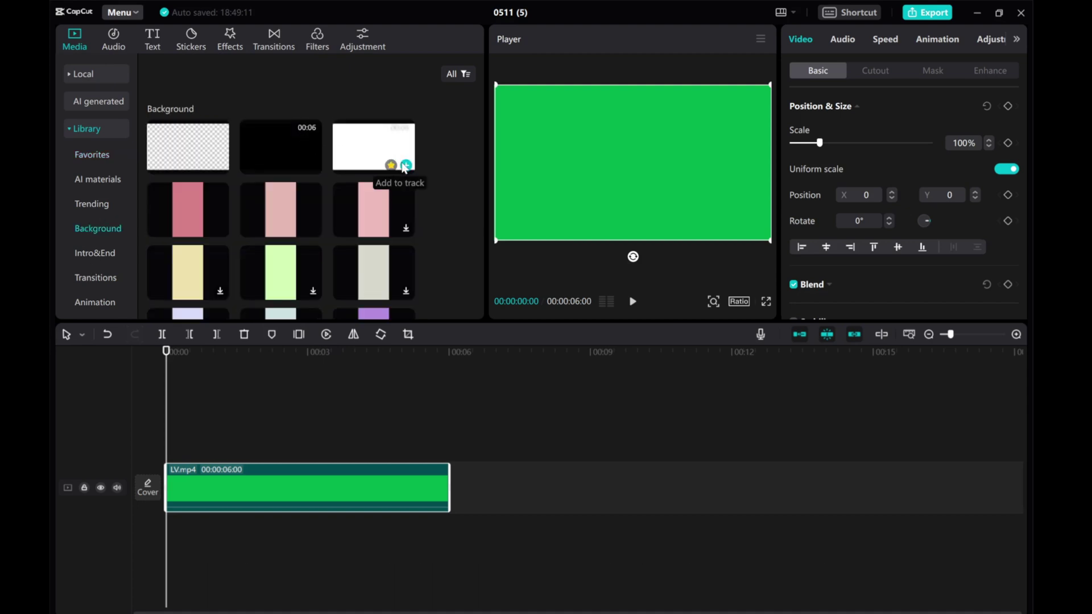
pyautogui.click(404, 165)
pyautogui.moveTo(410, 477)
pyautogui.mouseDown()
pyautogui.moveTo(328, 435)
pyautogui.moveTo(246, 434)
pyautogui.mouseUp()
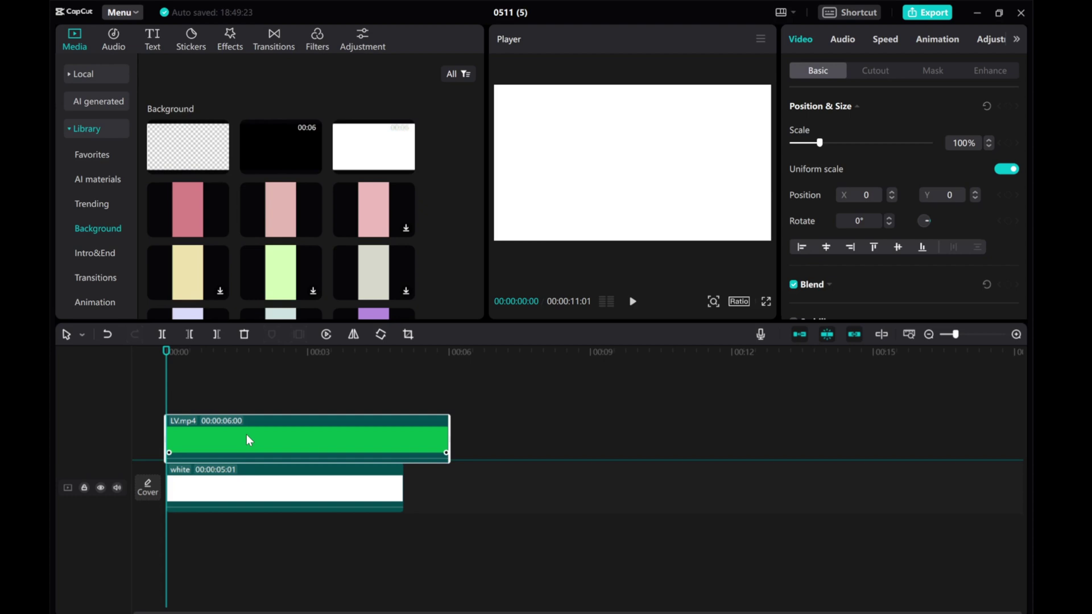
# Step: Stretch the white background clip to a 6-second duration
pyautogui.click(236, 491)
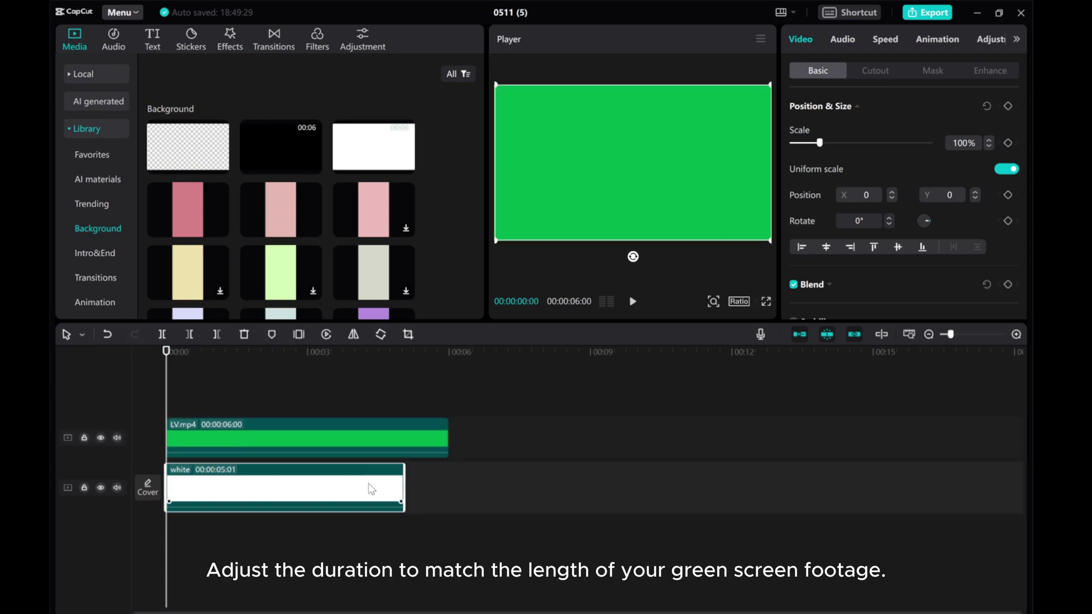
pyautogui.click(878, 43)
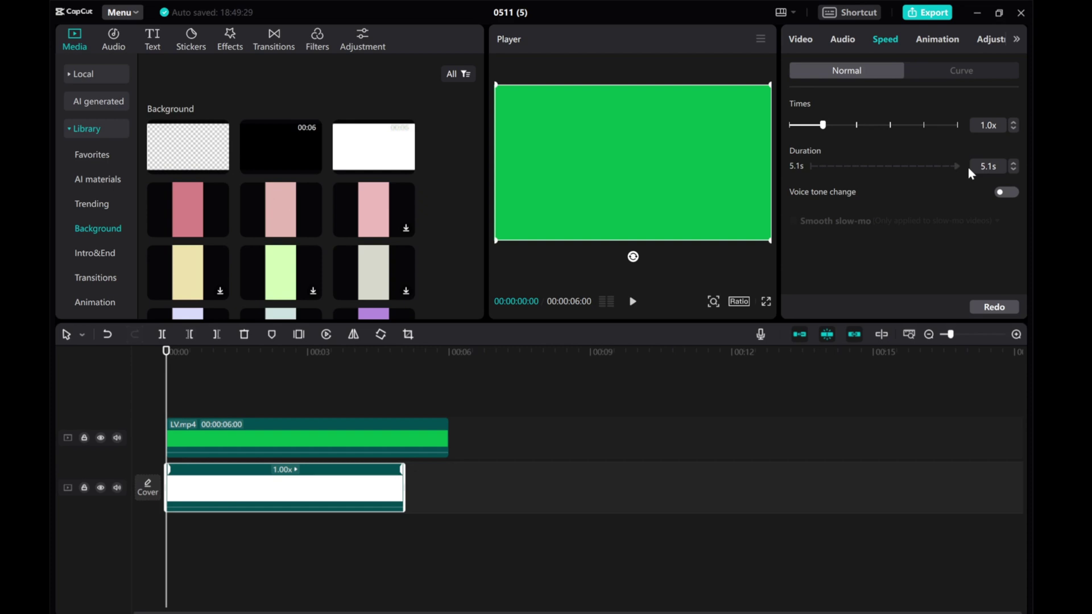
pyautogui.write('6s')
pyautogui.press('Return')
pyautogui.click(350, 424)
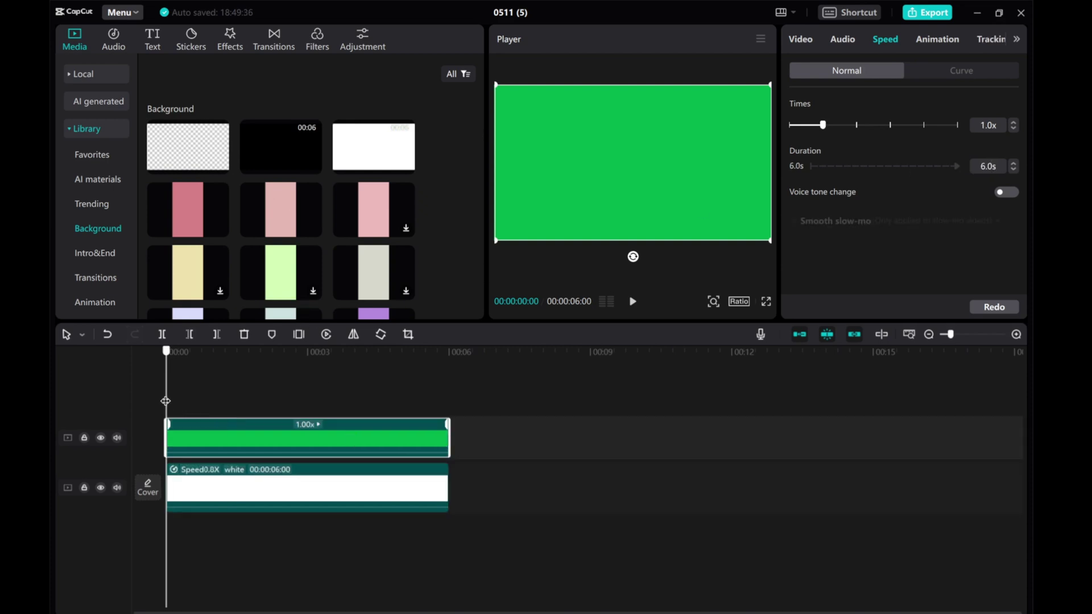
# Step: Apply a Rectangle mask to the green clip, shaped as a narrow panel on the frame's left
pyautogui.moveTo(166, 401); pyautogui.dragTo(255, 406)
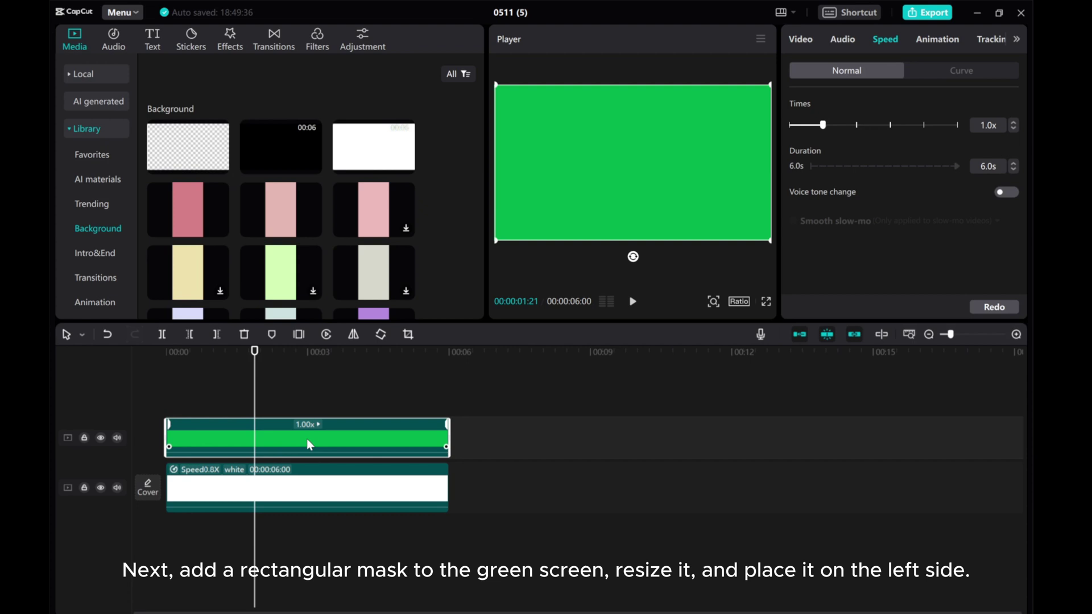
pyautogui.click(798, 39)
pyautogui.click(934, 71)
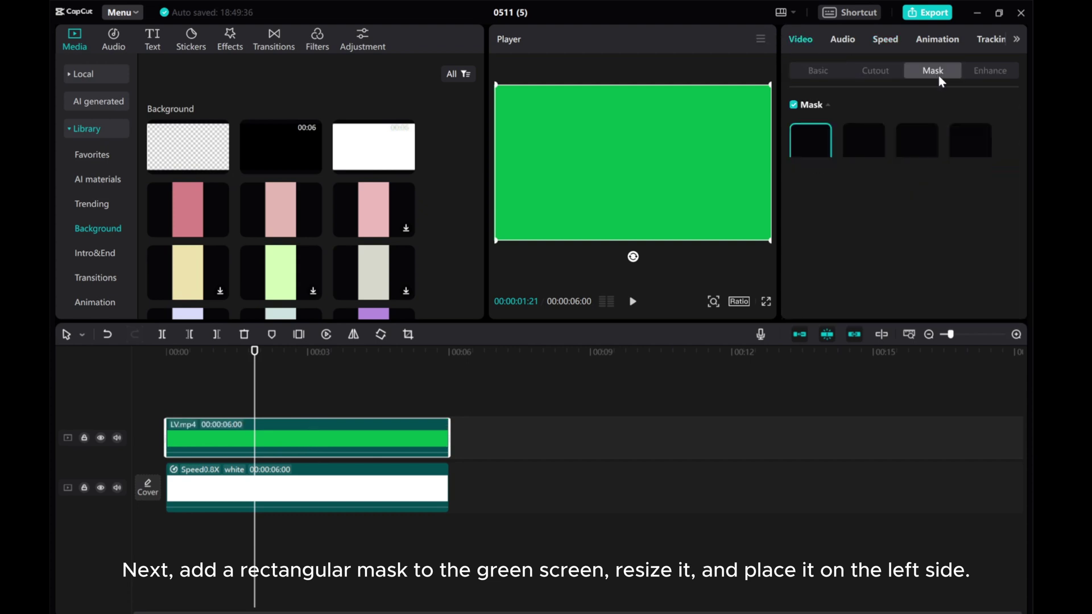
pyautogui.click(811, 209)
pyautogui.moveTo(612, 179); pyautogui.dragTo(544, 161)
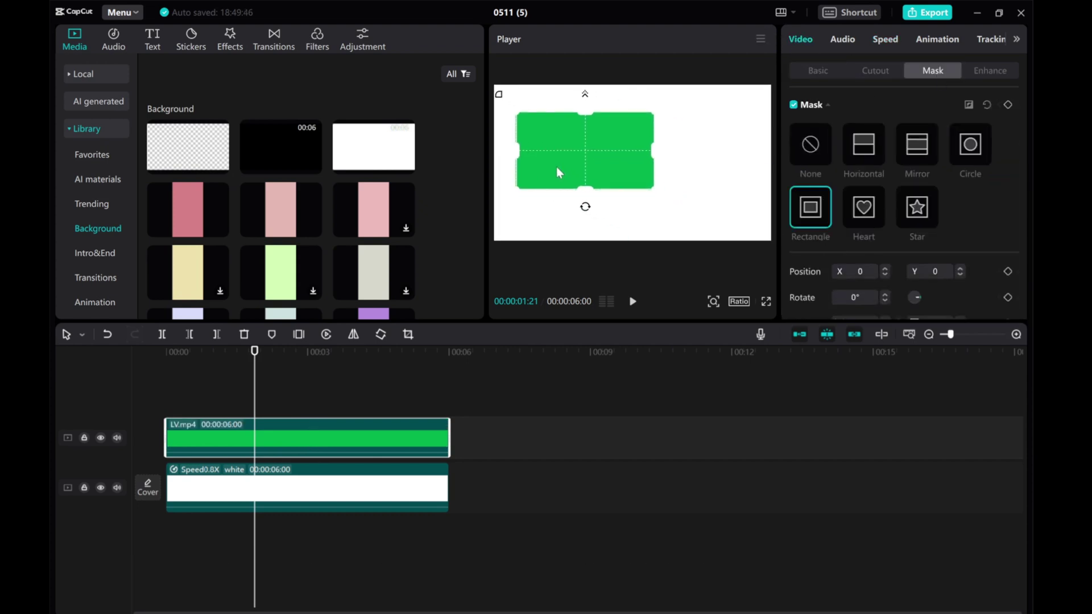
pyautogui.moveTo(640, 161)
pyautogui.mouseDown()
pyautogui.moveTo(557, 154)
pyautogui.moveTo(548, 204)
pyautogui.moveTo(560, 188)
pyautogui.moveTo(600, 228)
pyautogui.moveTo(575, 205)
pyautogui.moveTo(550, 230)
pyautogui.mouseUp()
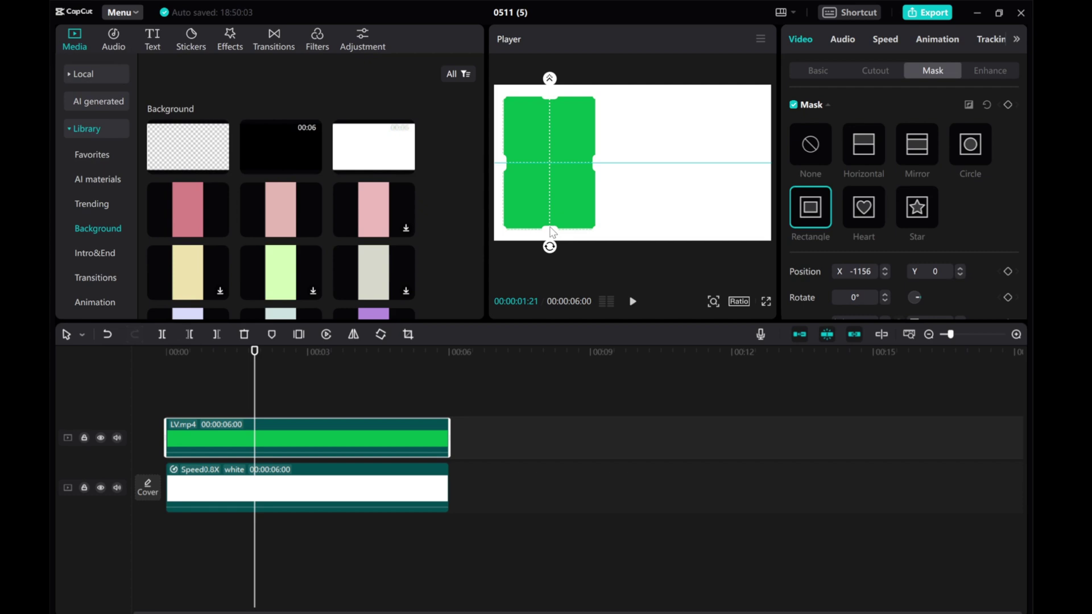
pyautogui.scroll(-2, 882, 256)
pyautogui.scroll(-2, 881, 254)
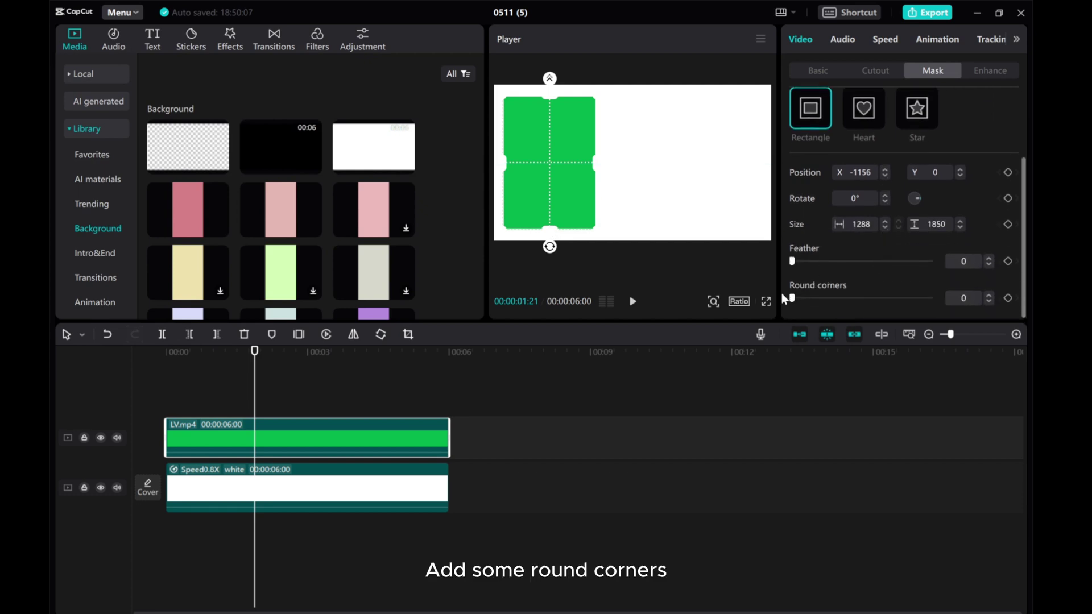
pyautogui.moveTo(792, 299); pyautogui.dragTo(824, 301)
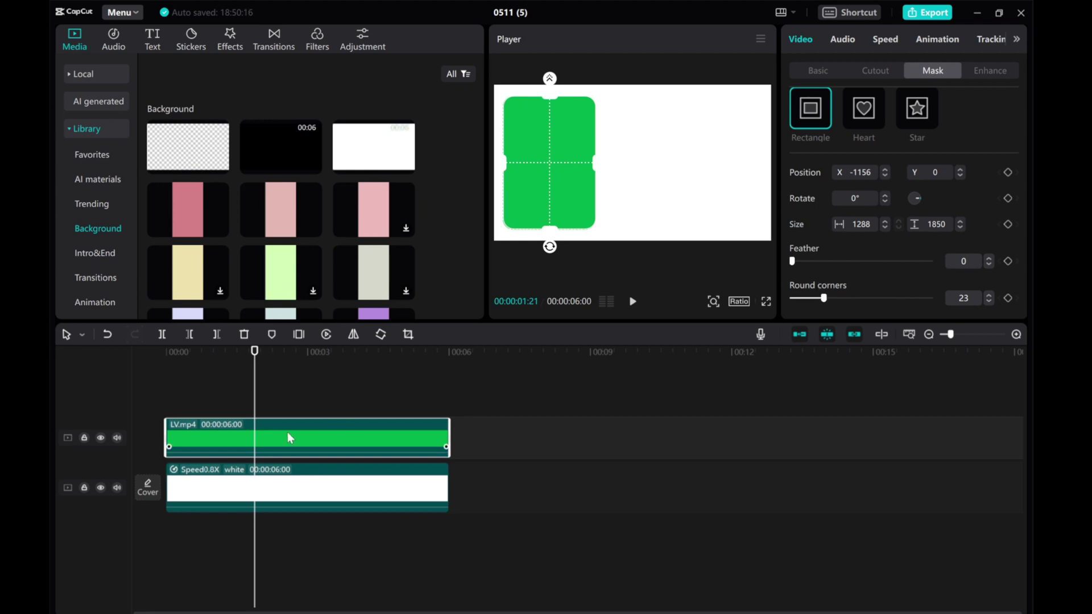
pyautogui.hotkey('ctrl', 'z')
pyautogui.moveTo(592, 171); pyautogui.dragTo(559, 180)
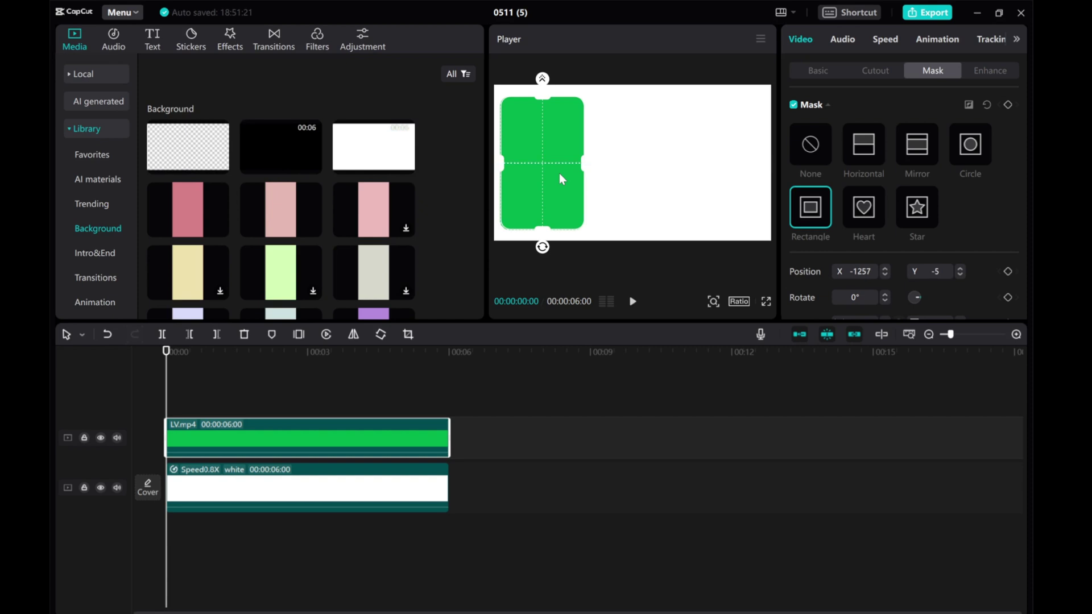
# Step: Copy the masked green clip and paste two copies onto the timeline
pyautogui.rightClick(190, 434)
pyautogui.click(218, 218)
pyautogui.rightClick(172, 404)
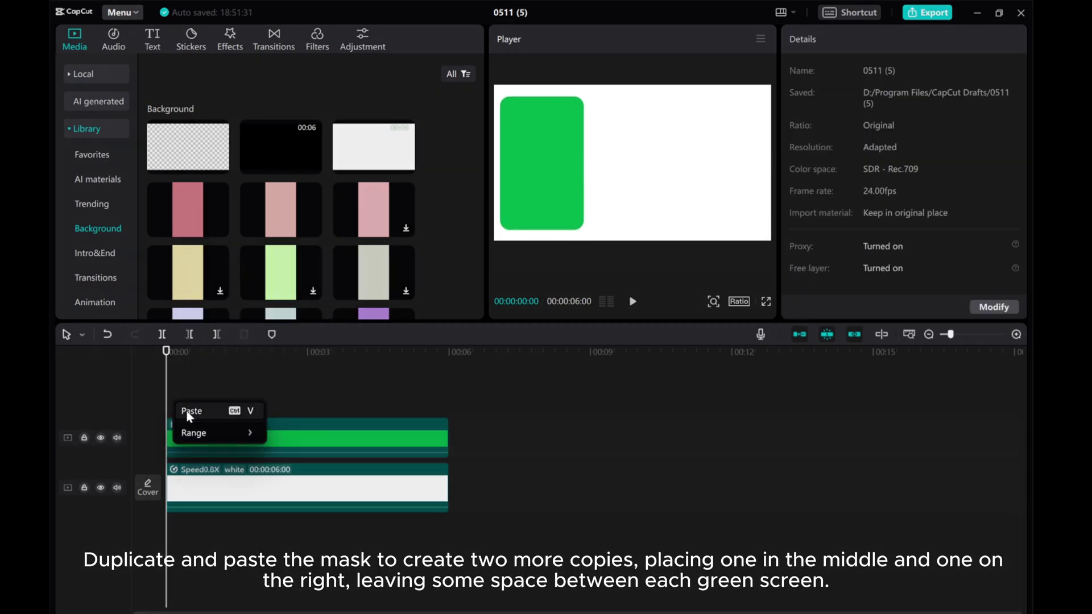
pyautogui.click(193, 416)
pyautogui.rightClick(176, 381)
pyautogui.click(196, 392)
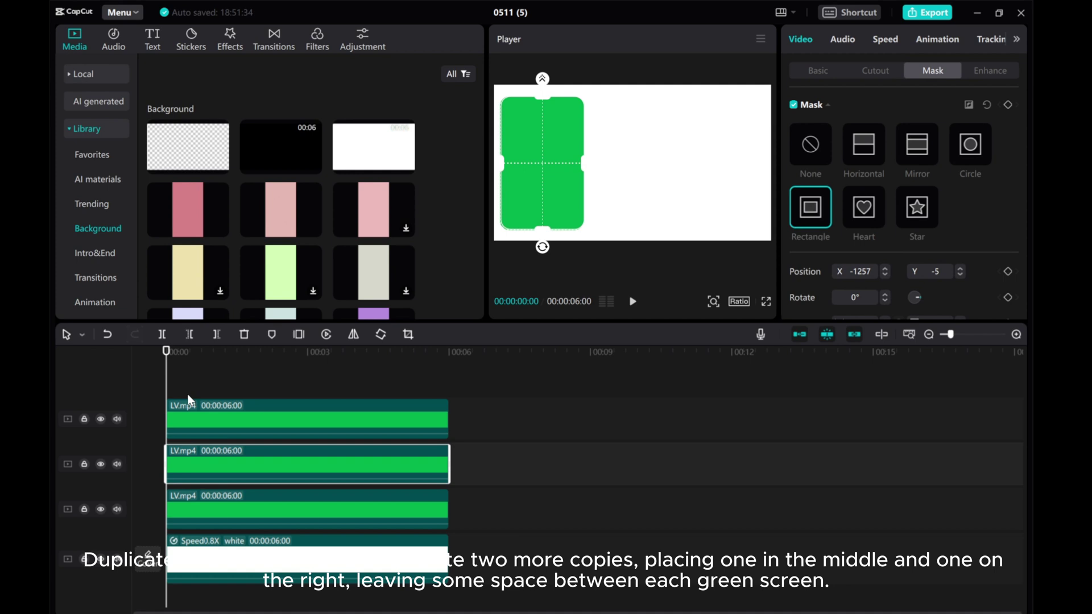
# Step: Arrange the three panels at left, centre and right with even gaps
pyautogui.moveTo(552, 190); pyautogui.dragTo(644, 184)
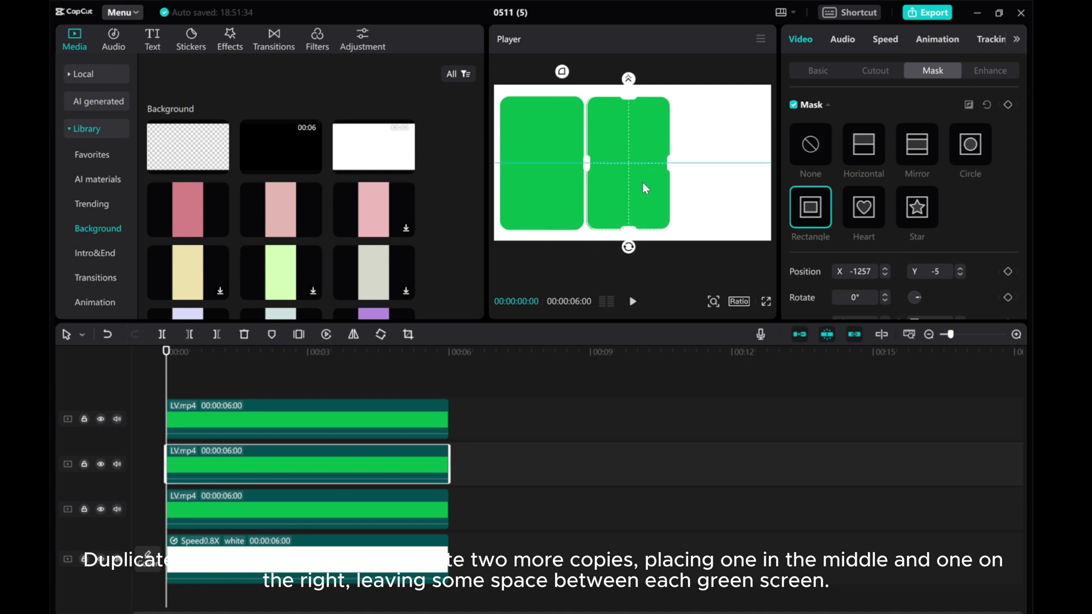
pyautogui.click(236, 418)
pyautogui.moveTo(560, 181); pyautogui.dragTo(742, 185)
pyautogui.click(314, 462)
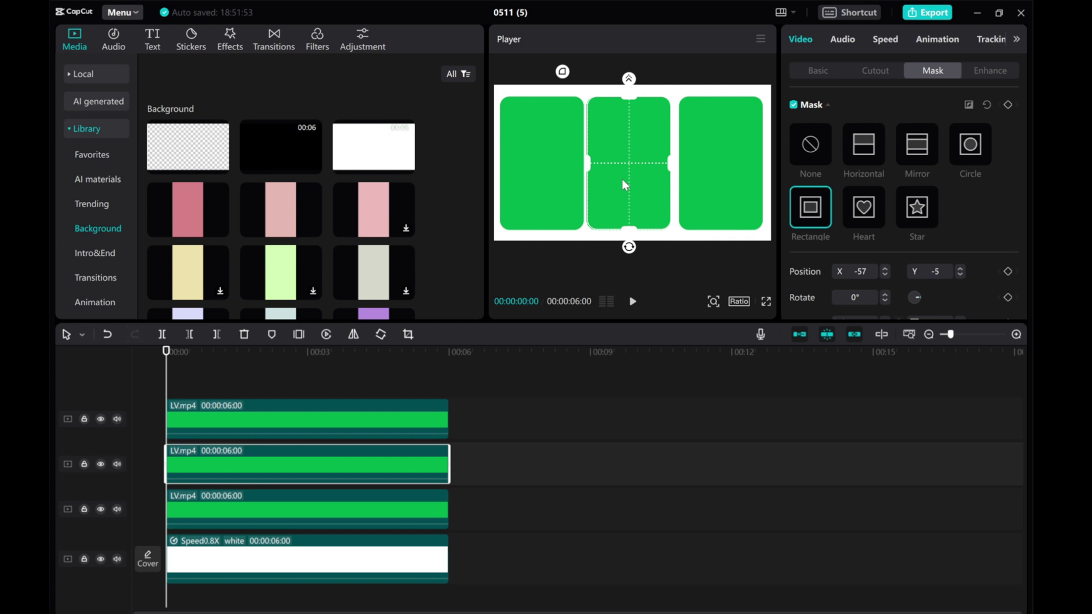
pyautogui.moveTo(622, 182); pyautogui.dragTo(627, 180)
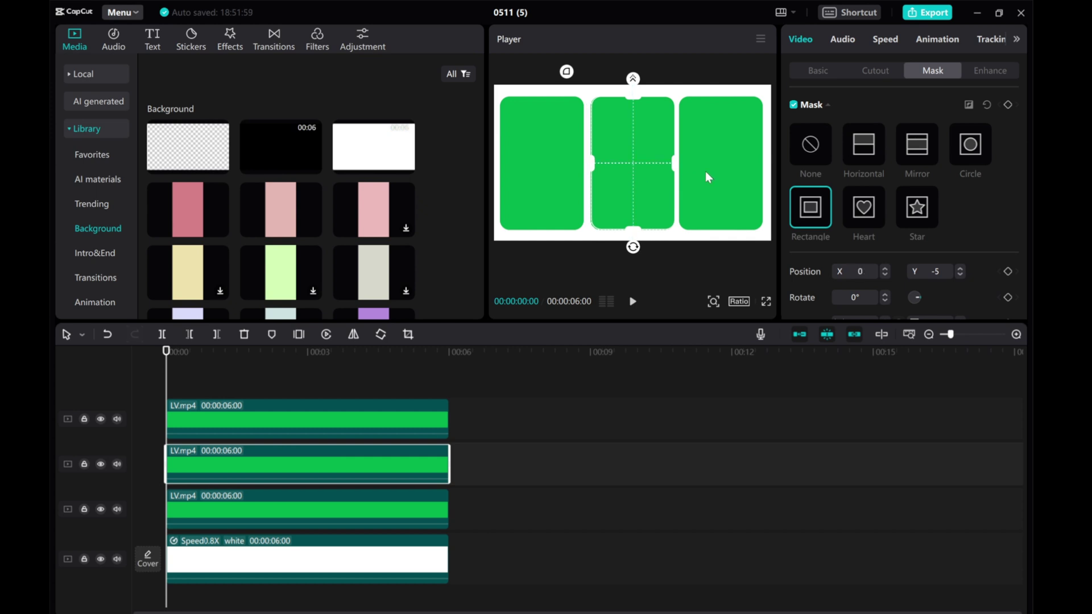
pyautogui.click(359, 520)
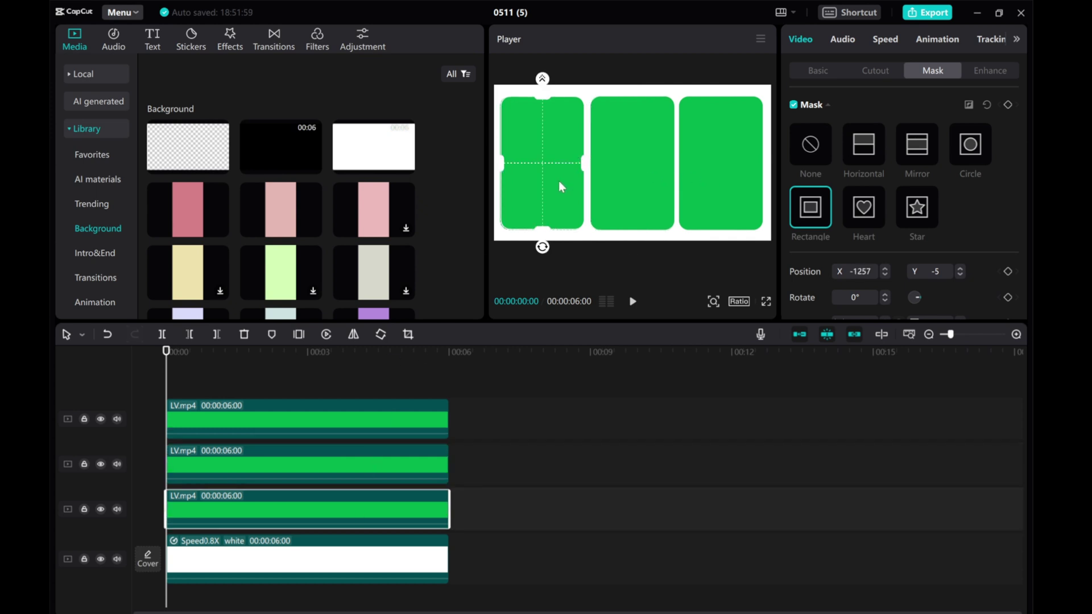
pyautogui.moveTo(558, 181); pyautogui.dragTo(559, 180)
pyautogui.click(282, 415)
pyautogui.click(254, 509)
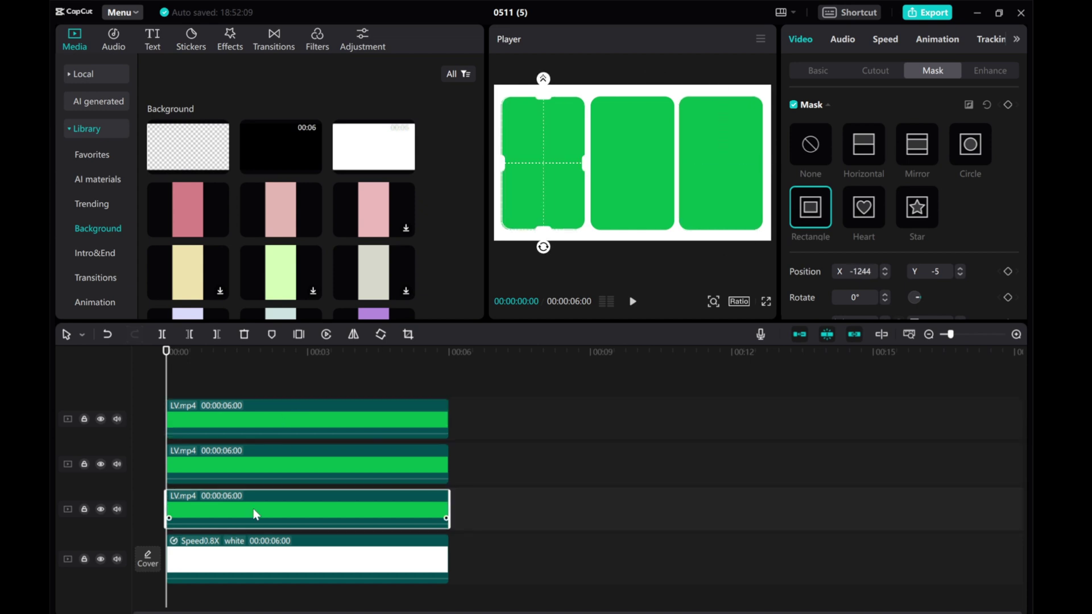
# Step: Give the left panel a 1.5-second Slide Right entrance animation
pyautogui.click(938, 40)
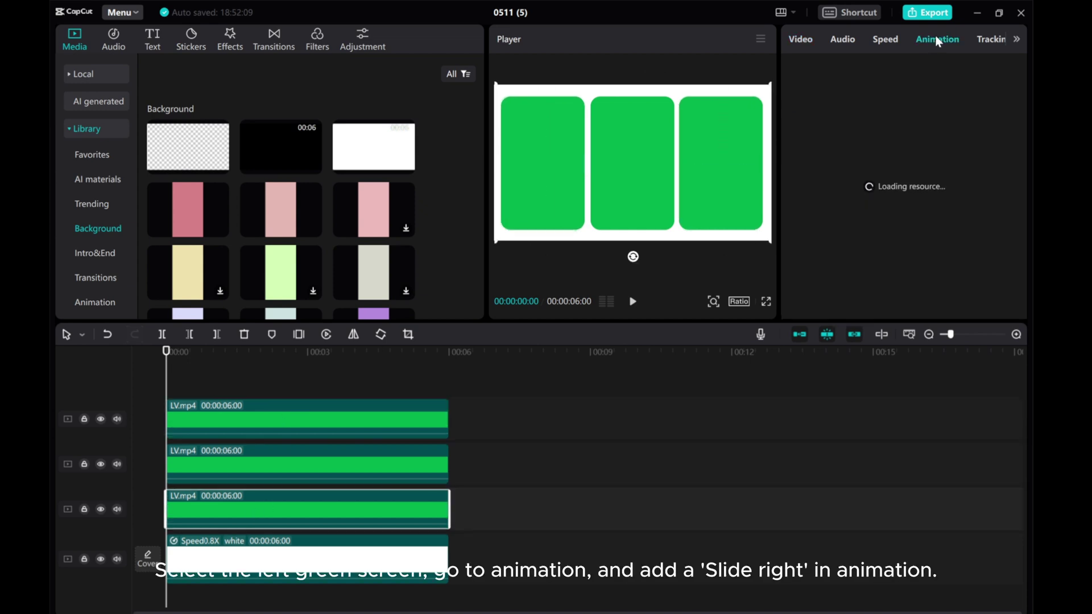
pyautogui.scroll(-1, 861, 226)
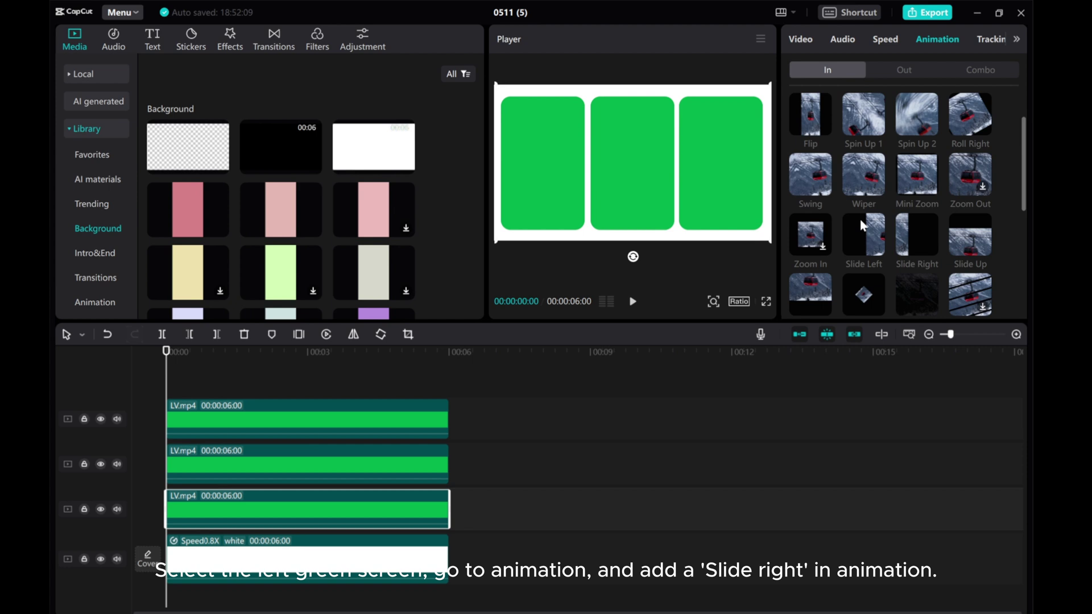
pyautogui.click(903, 232)
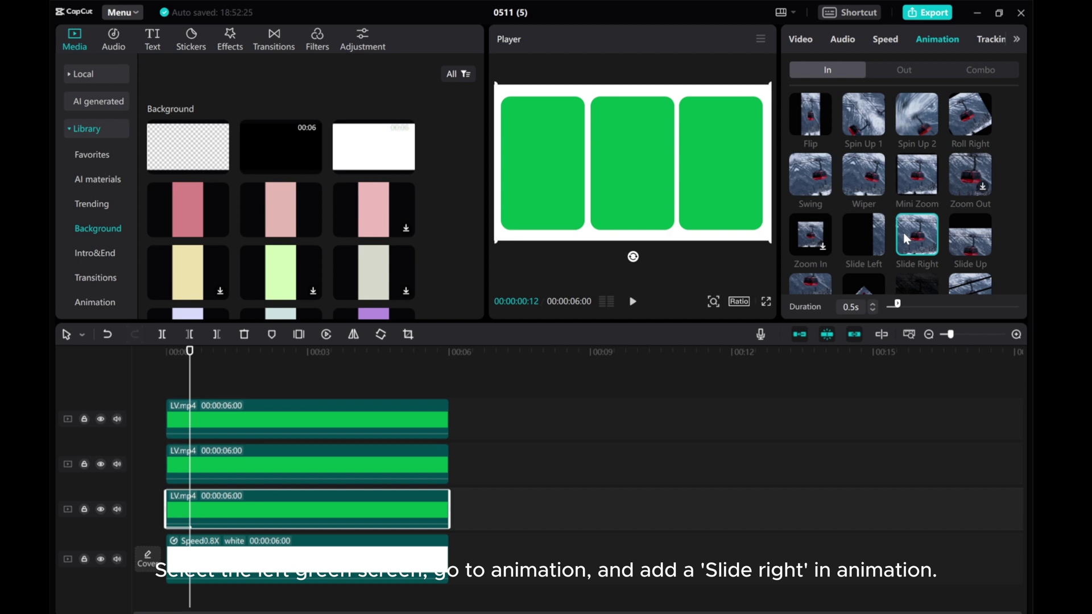
pyautogui.moveTo(896, 305); pyautogui.dragTo(913, 308)
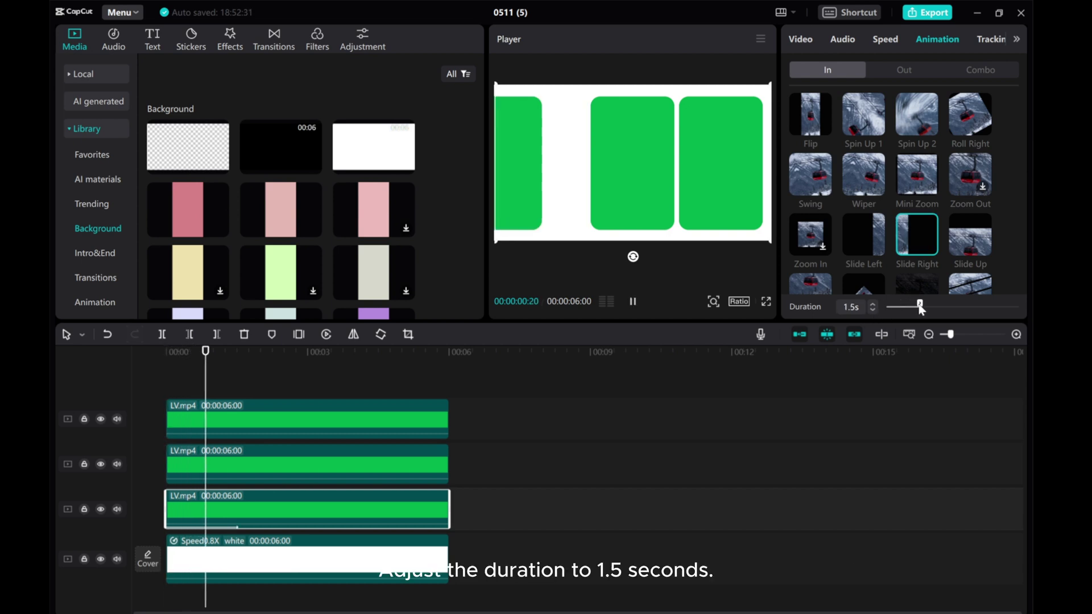
# Step: Add a 1.5-second Slide Left exit animation to the left panel
pyautogui.click(904, 71)
pyautogui.moveTo(916, 236)
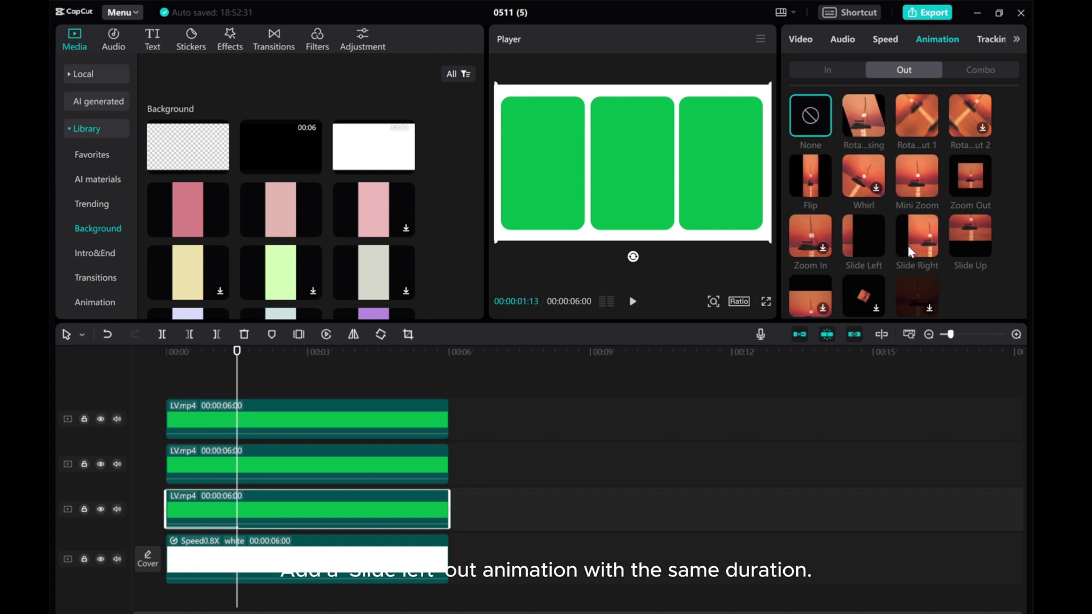
pyautogui.click(859, 247)
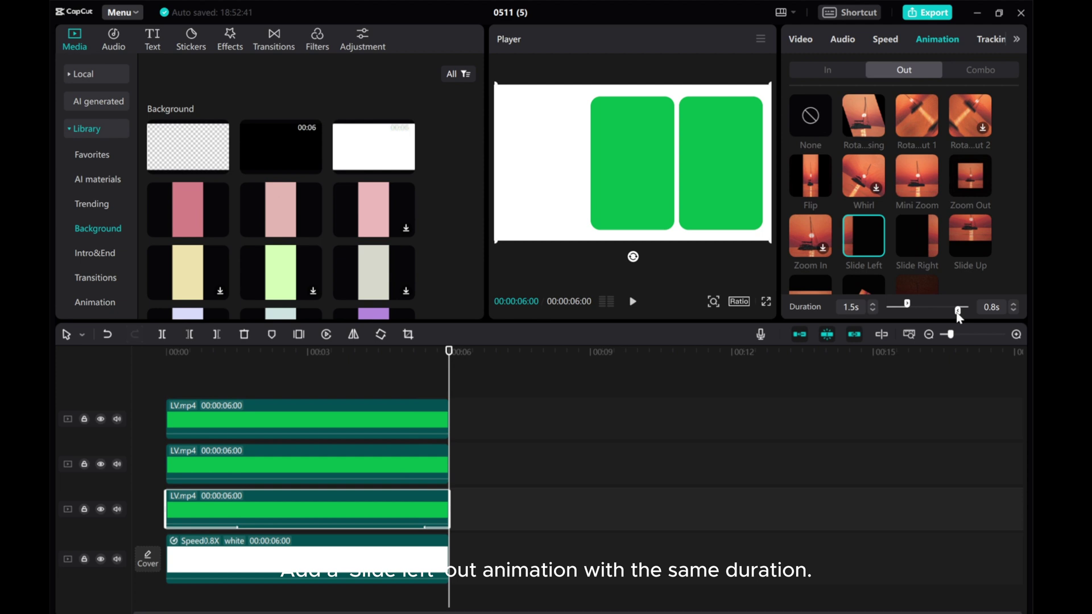
pyautogui.moveTo(956, 312); pyautogui.dragTo(950, 311)
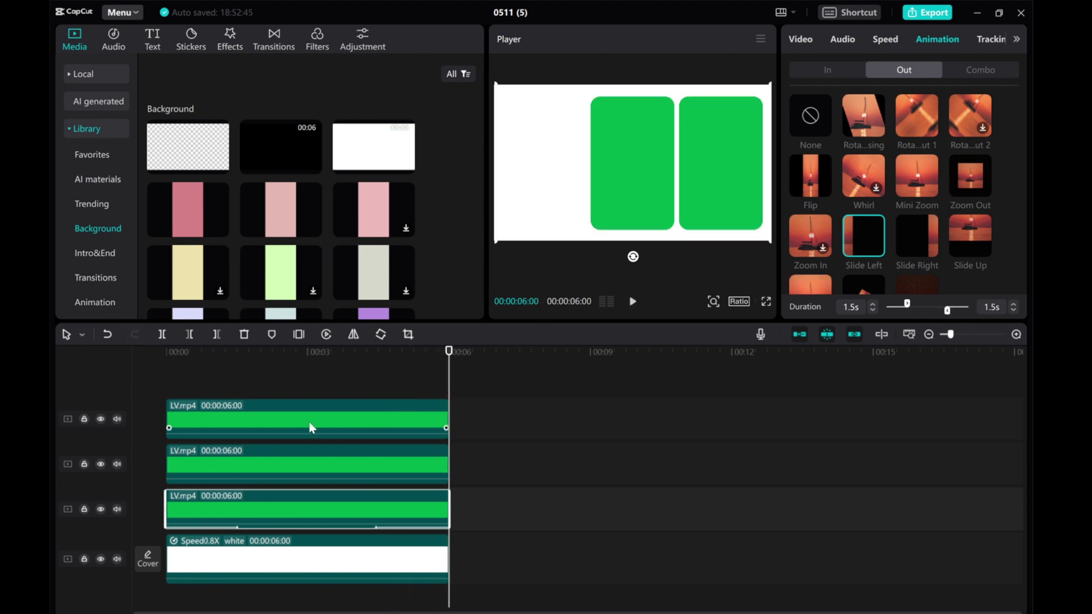
pyautogui.moveTo(450, 381); pyautogui.dragTo(189, 380)
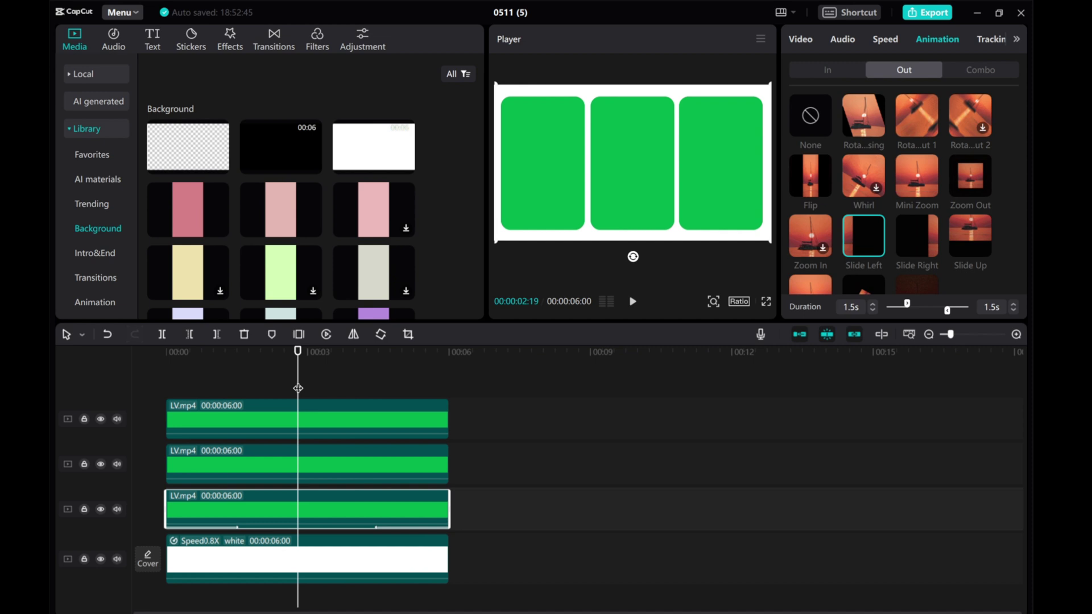
# Step: Give the right panel a 1.5-second Slide Left entrance animation
pyautogui.click(239, 420)
pyautogui.scroll(-1, 862, 252)
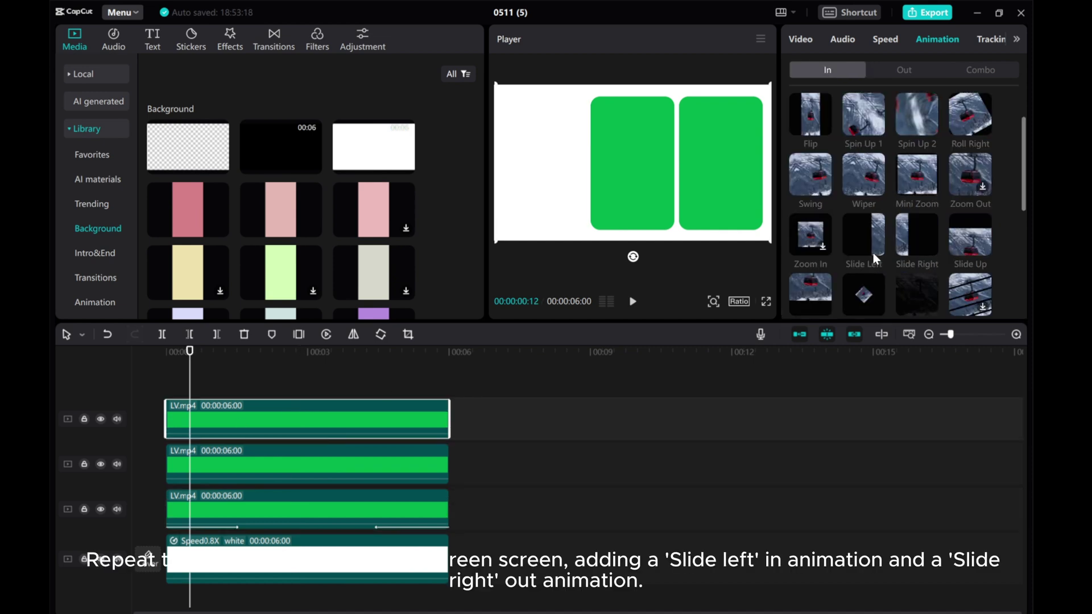
pyautogui.click(866, 247)
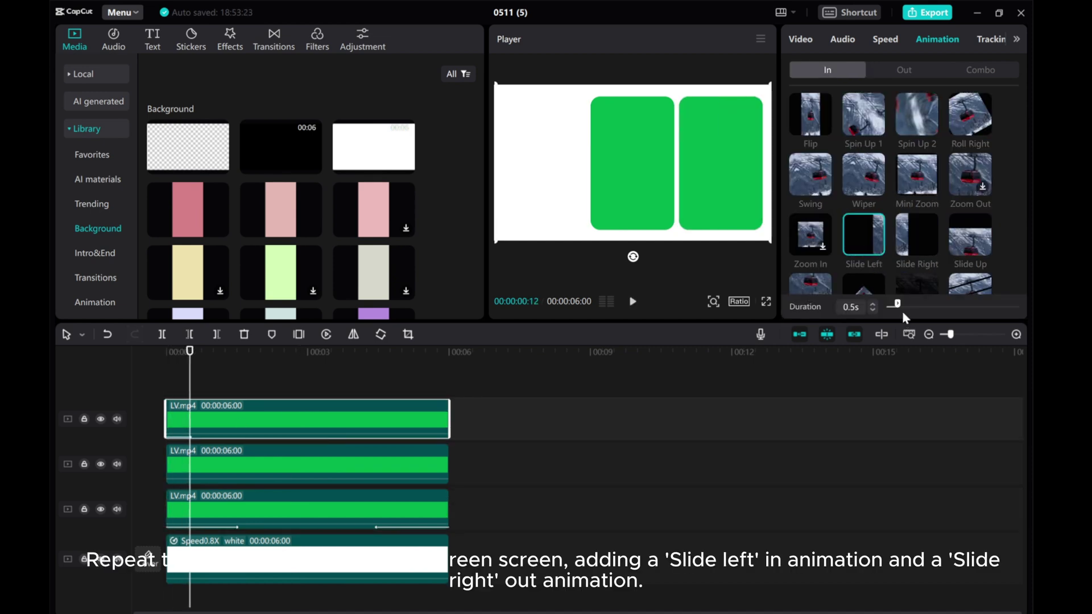
pyautogui.moveTo(899, 306); pyautogui.dragTo(917, 305)
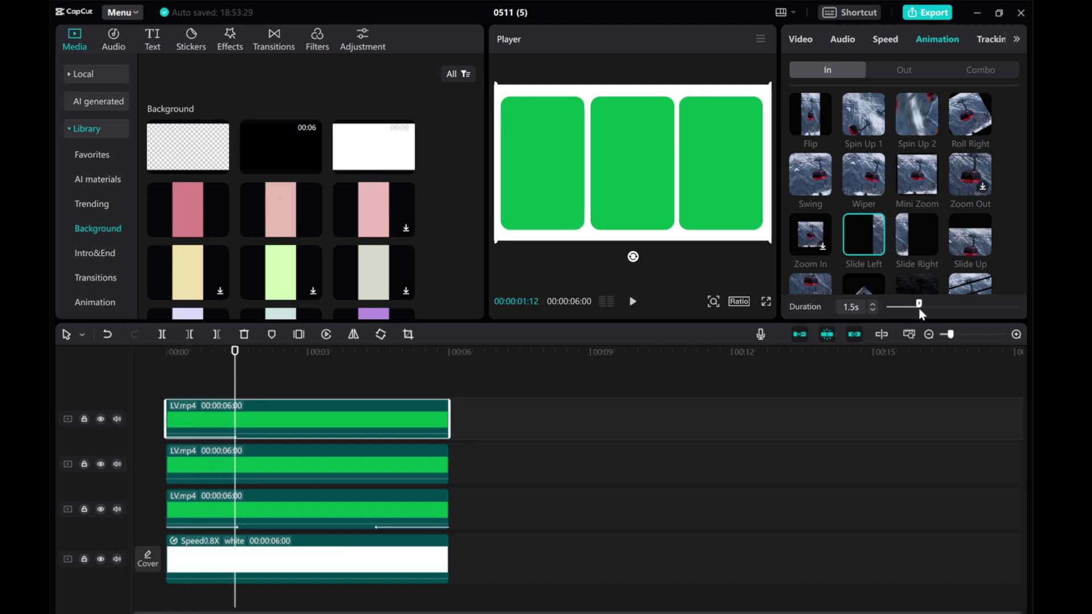
# Step: Add a 1.5-second Slide Right exit to the right panel and preview the animation
pyautogui.click(909, 73)
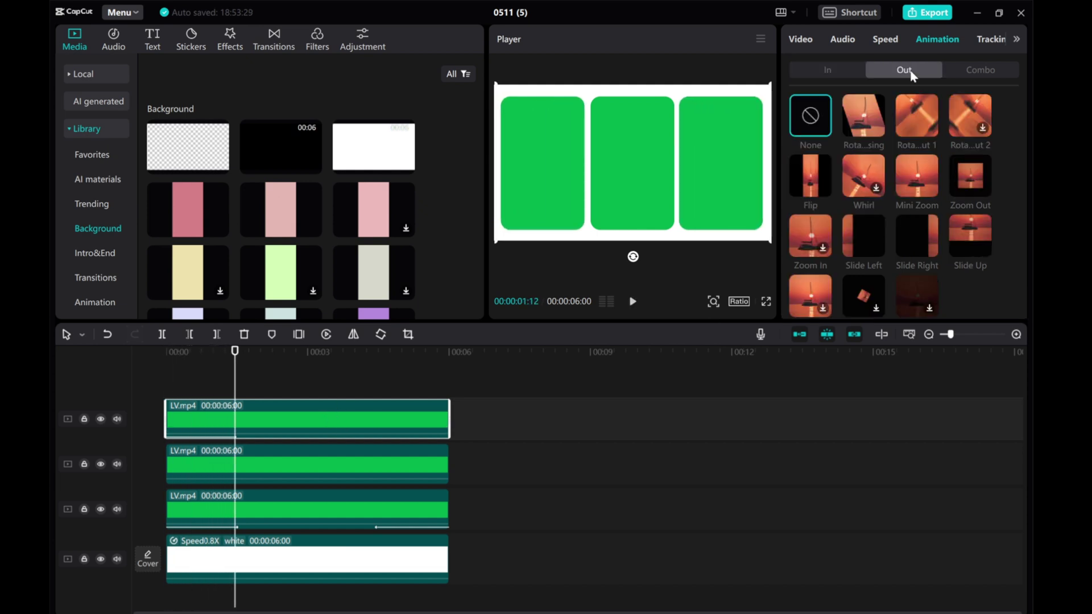
pyautogui.click(917, 246)
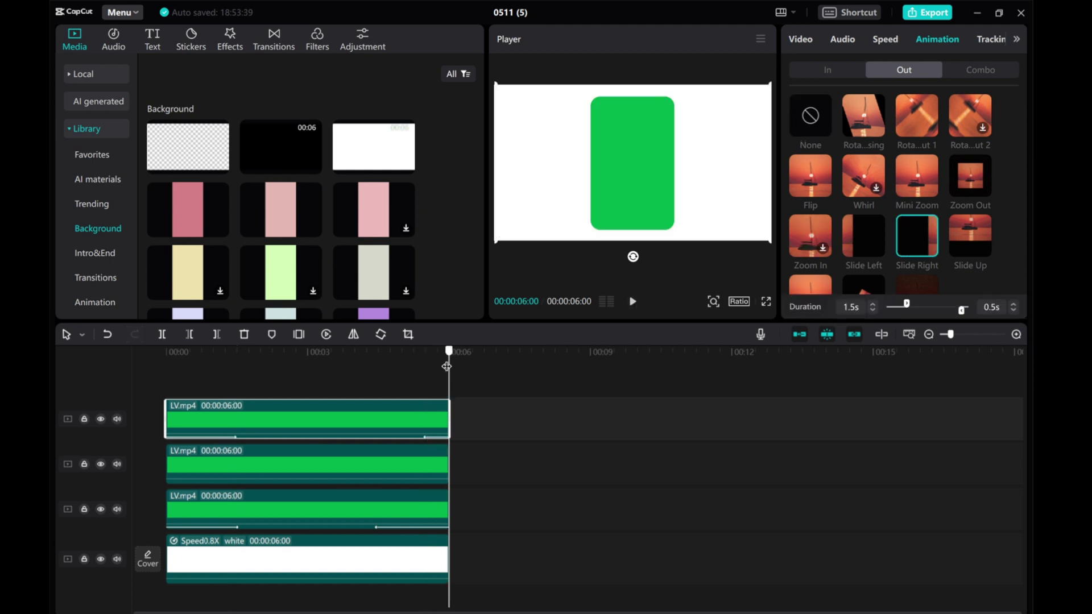
pyautogui.moveTo(962, 308); pyautogui.dragTo(948, 309)
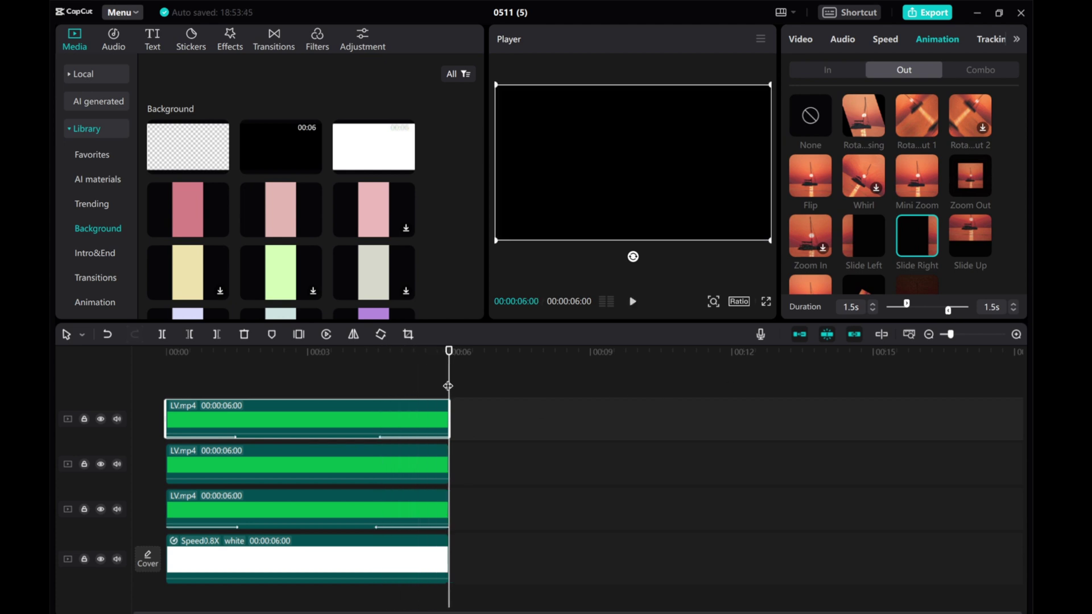
pyautogui.click(631, 301)
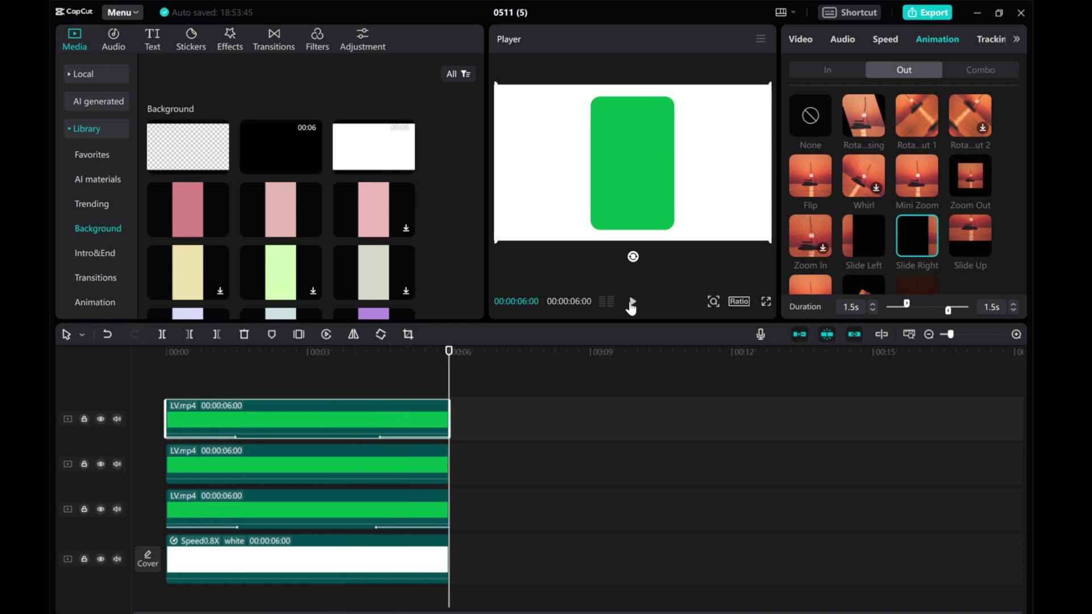
pyautogui.moveTo(448, 369); pyautogui.dragTo(48, 320)
# Step: Keyframe the middle panel's Position & Size at 0s and move it below the frame
pyautogui.click(197, 461)
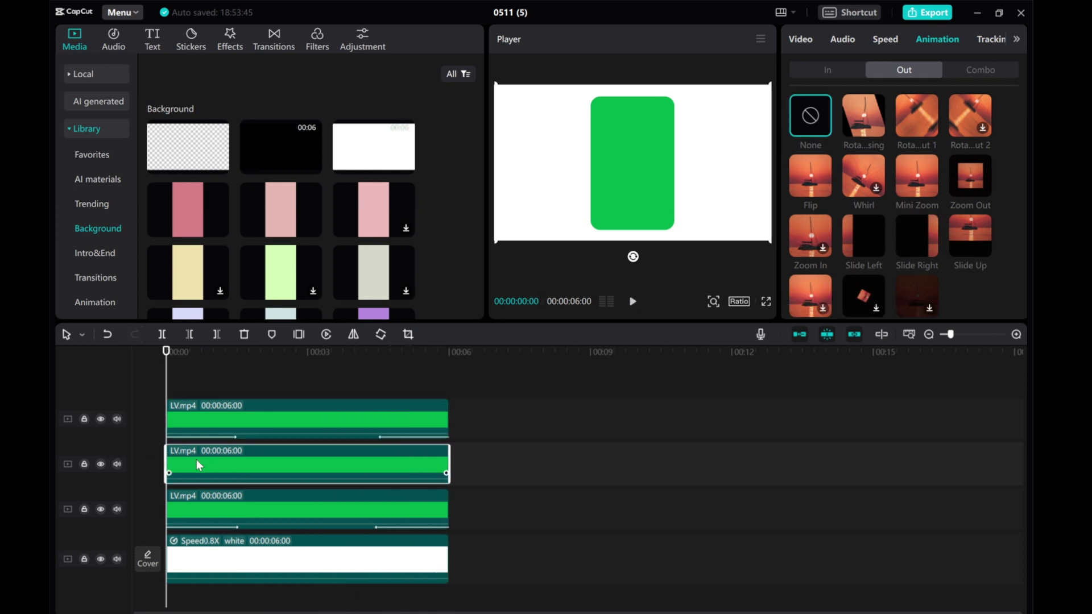
pyautogui.click(800, 39)
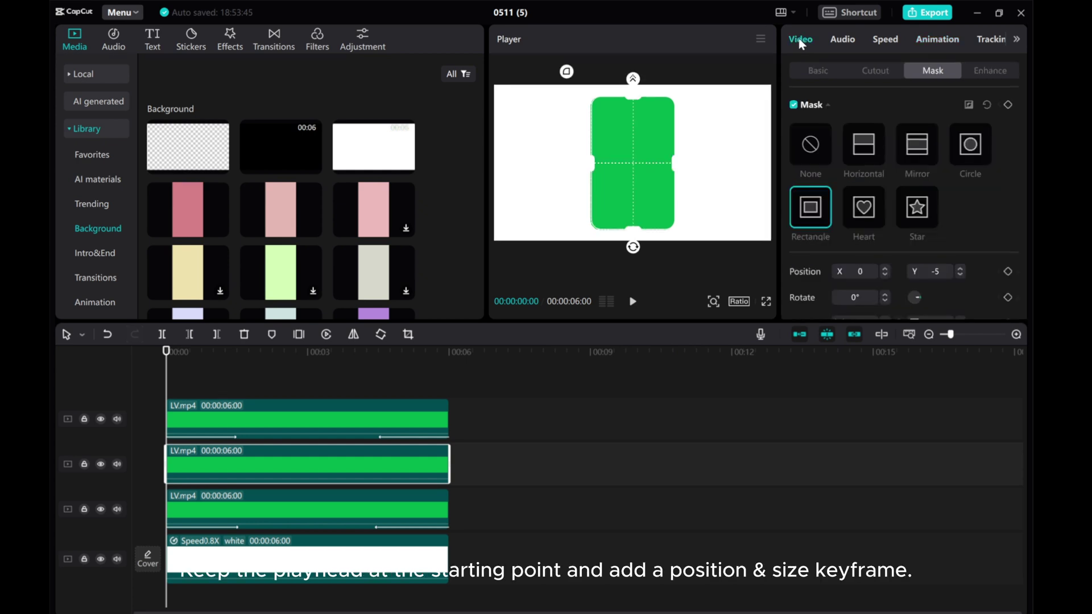
pyautogui.click(810, 73)
pyautogui.click(1007, 106)
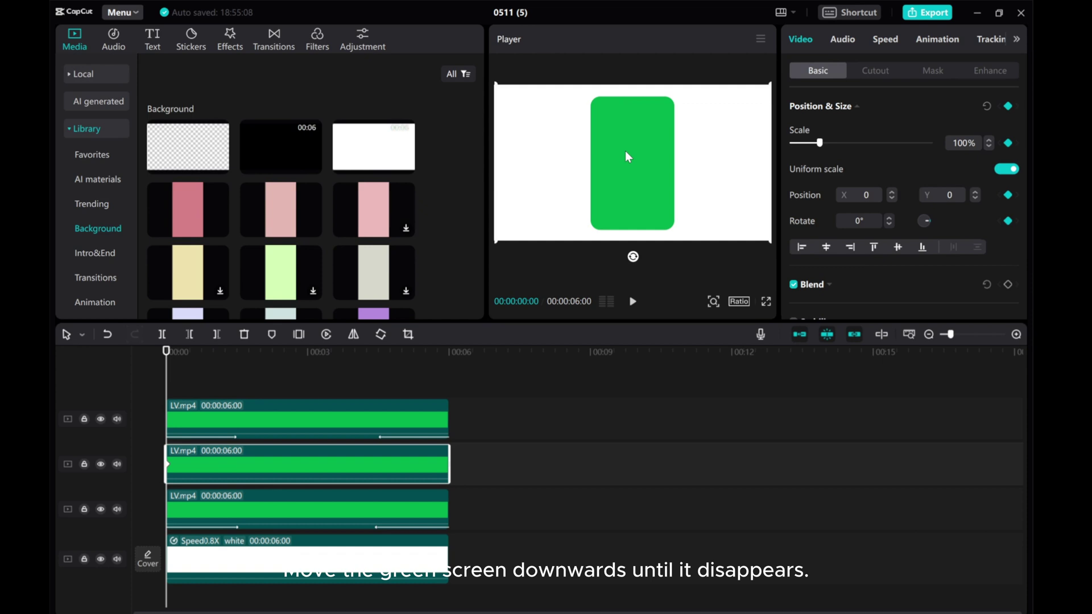
pyautogui.moveTo(625, 156)
pyautogui.mouseDown()
pyautogui.moveTo(621, 263)
pyautogui.moveTo(615, 224)
pyautogui.moveTo(631, 256)
pyautogui.mouseUp()
# Step: At about 1.5 seconds, set the middle panel's Y position to 0
pyautogui.moveTo(166, 386); pyautogui.dragTo(235, 396)
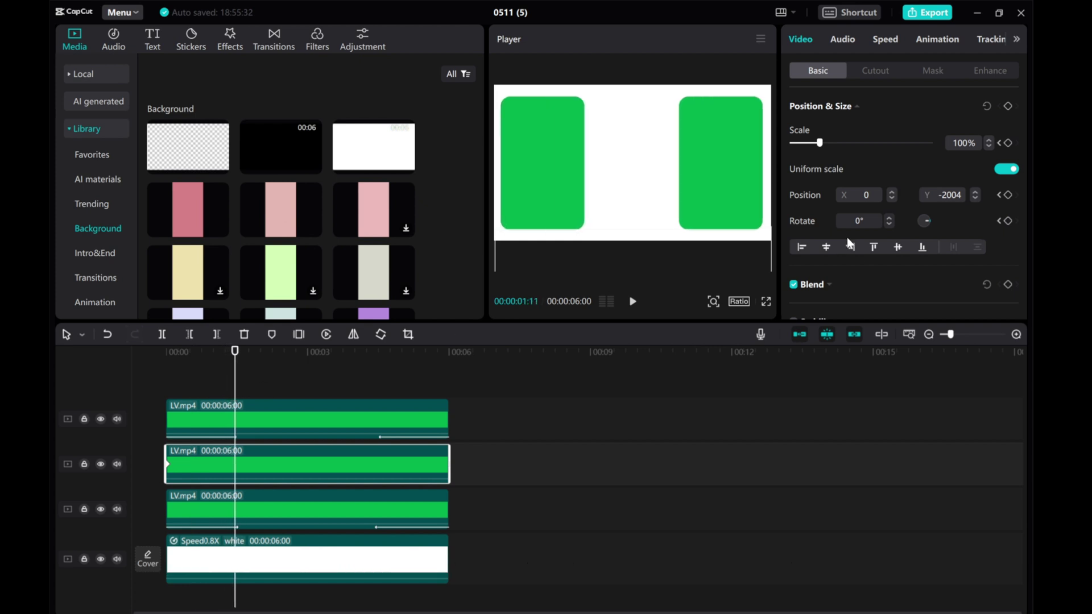
pyautogui.moveTo(939, 196); pyautogui.dragTo(963, 196)
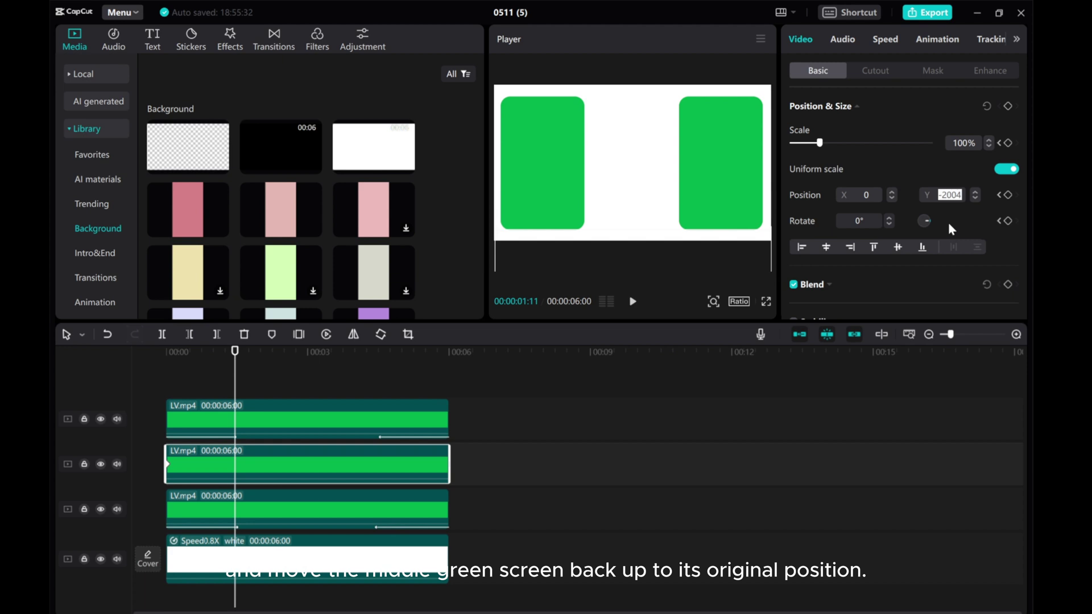
pyautogui.write('0')
pyautogui.press('Return')
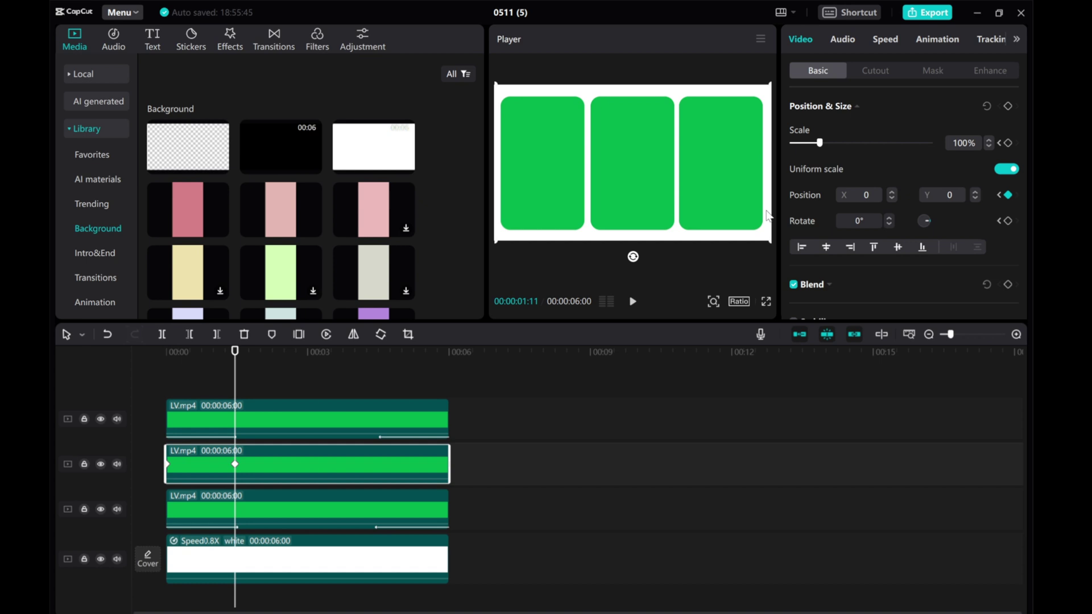
pyautogui.moveTo(236, 383); pyautogui.dragTo(378, 380)
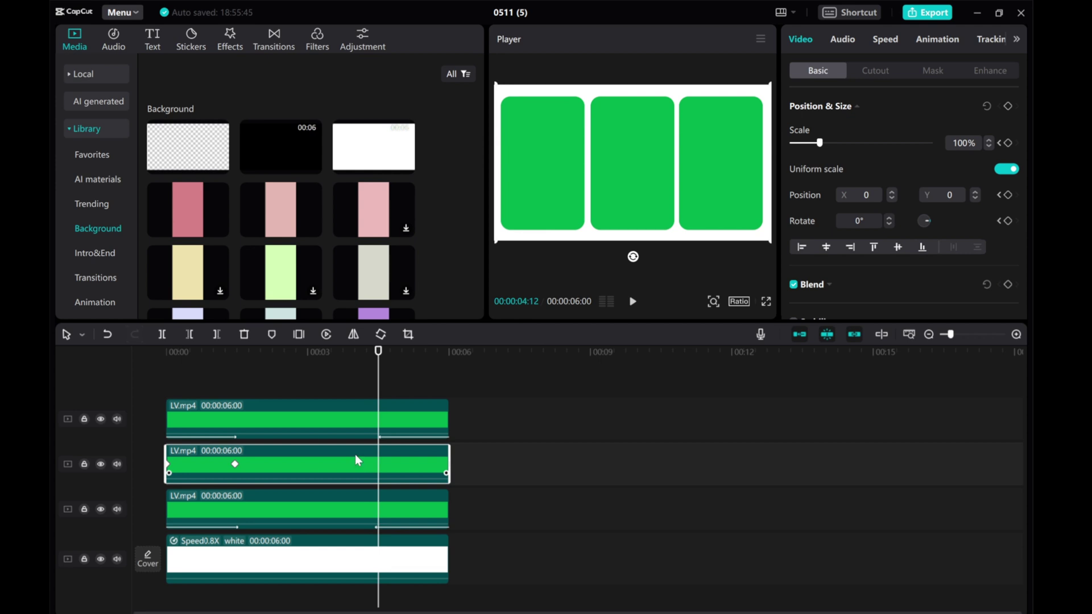
# Step: Keyframe the middle panel before and at the clip end, with end width scaled to 327%
pyautogui.click(1007, 106)
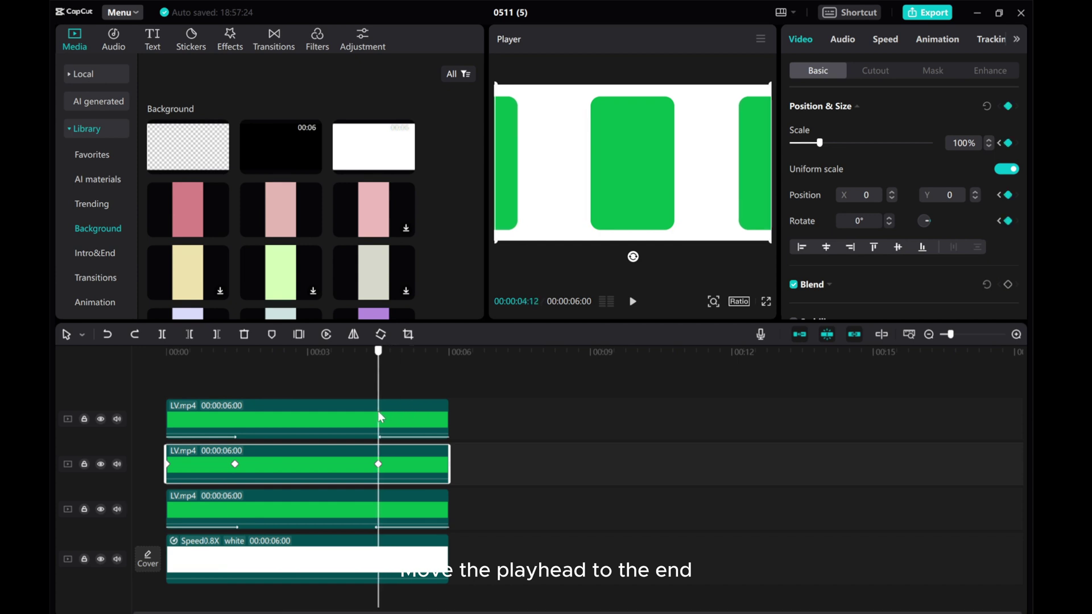
pyautogui.moveTo(379, 417); pyautogui.dragTo(449, 415)
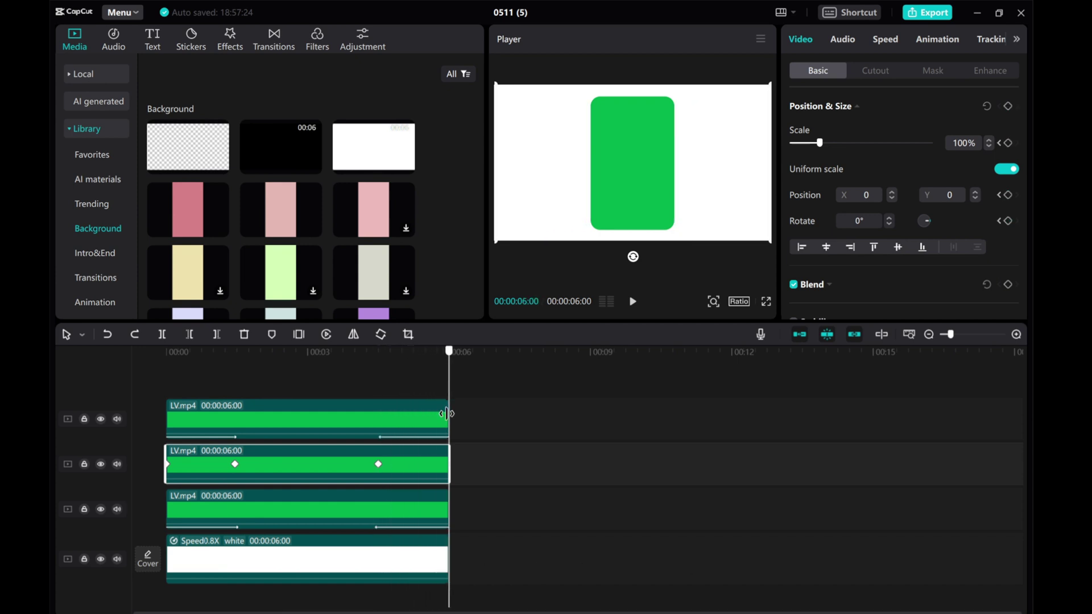
pyautogui.click(1008, 106)
pyautogui.click(1006, 170)
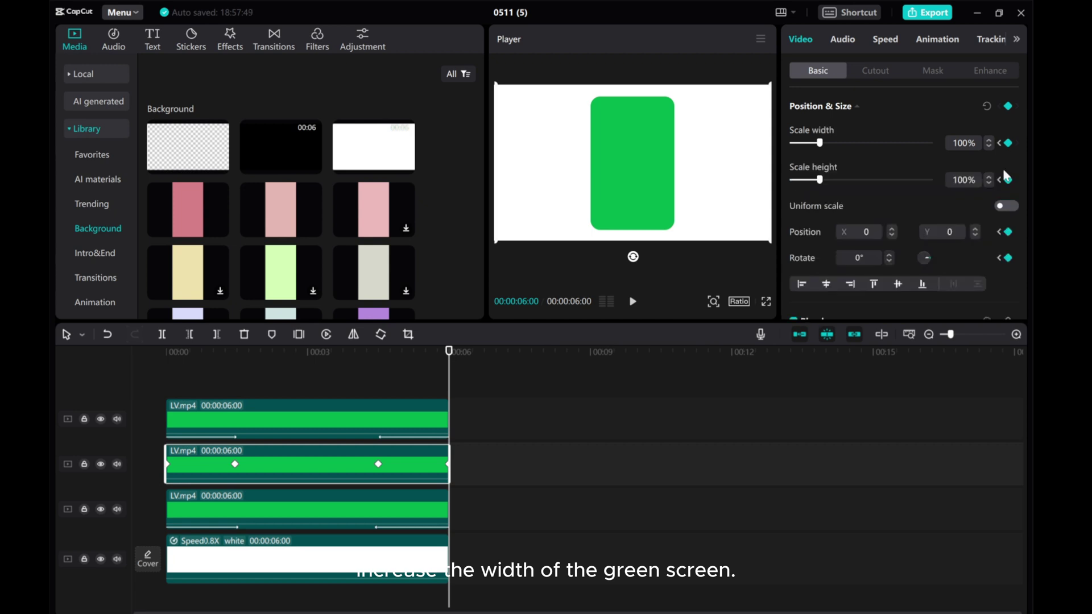
pyautogui.moveTo(822, 142); pyautogui.dragTo(885, 143)
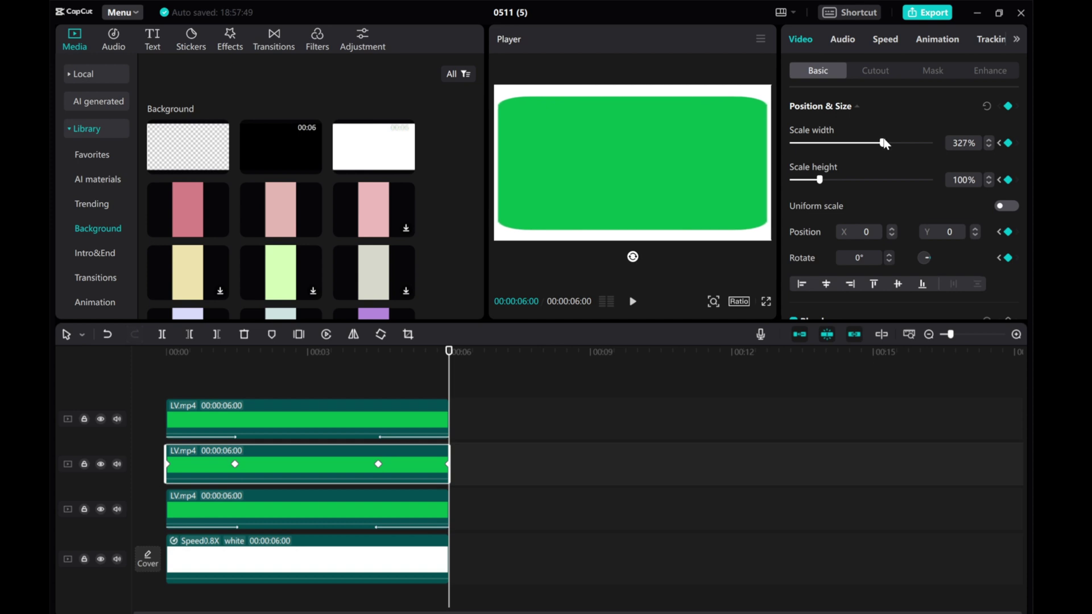
# Step: Adjust the end keyframe timing and extend the middle clip back to six seconds
pyautogui.moveTo(449, 374); pyautogui.dragTo(437, 397)
pyautogui.click(449, 468)
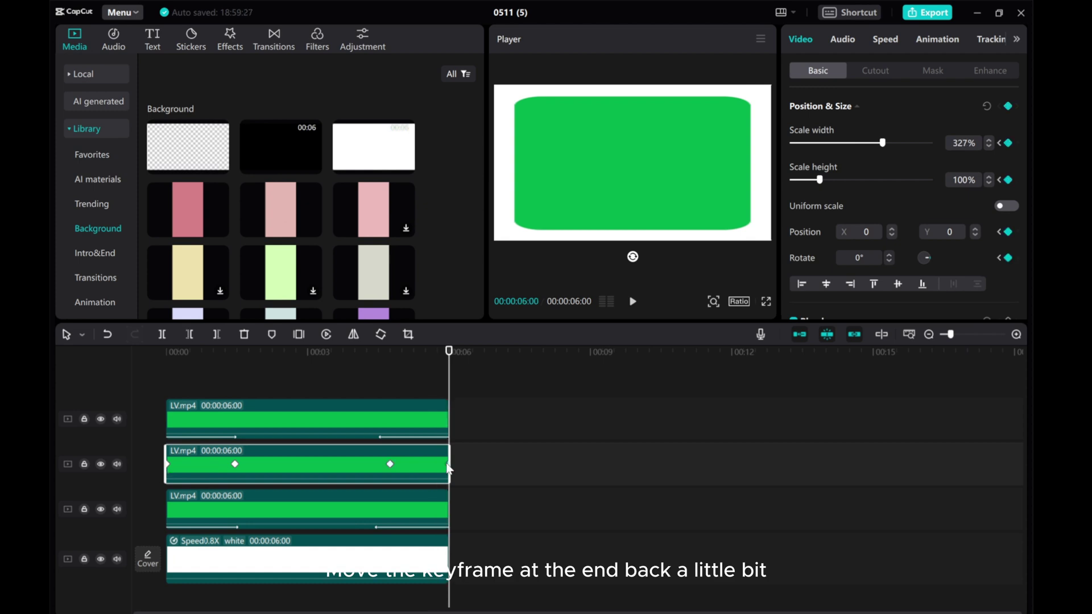
pyautogui.moveTo(444, 468); pyautogui.dragTo(449, 468)
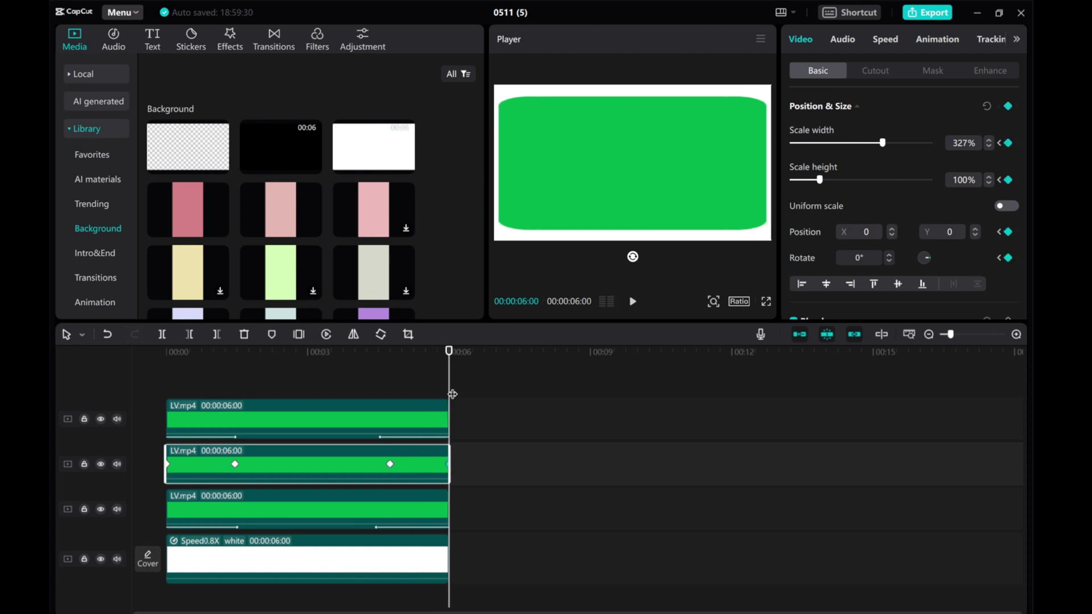
pyautogui.moveTo(452, 394); pyautogui.dragTo(424, 392)
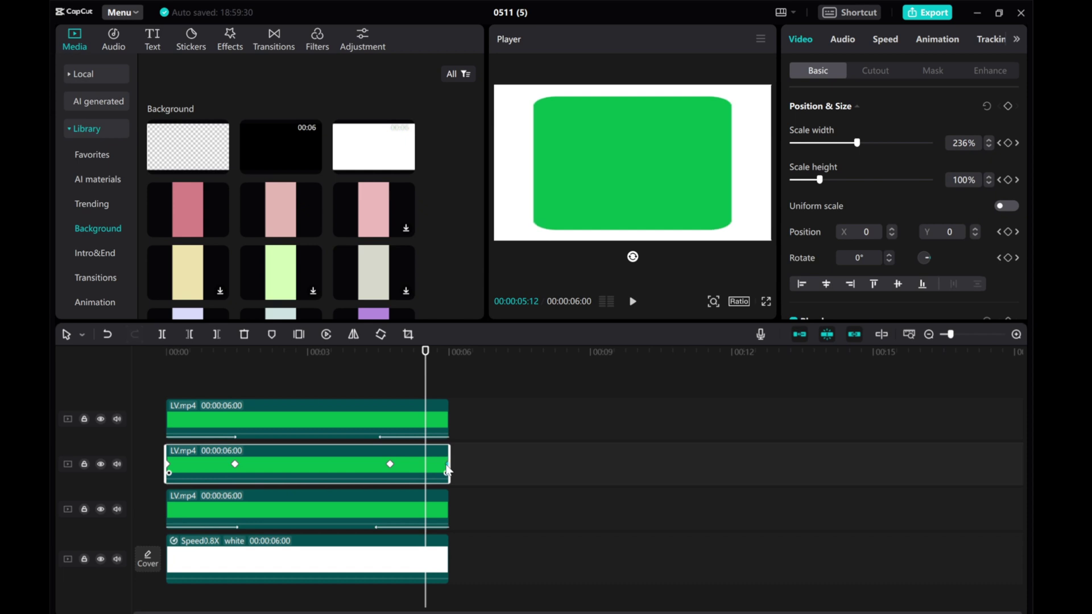
pyautogui.moveTo(441, 469); pyautogui.dragTo(446, 469)
pyautogui.click(442, 465)
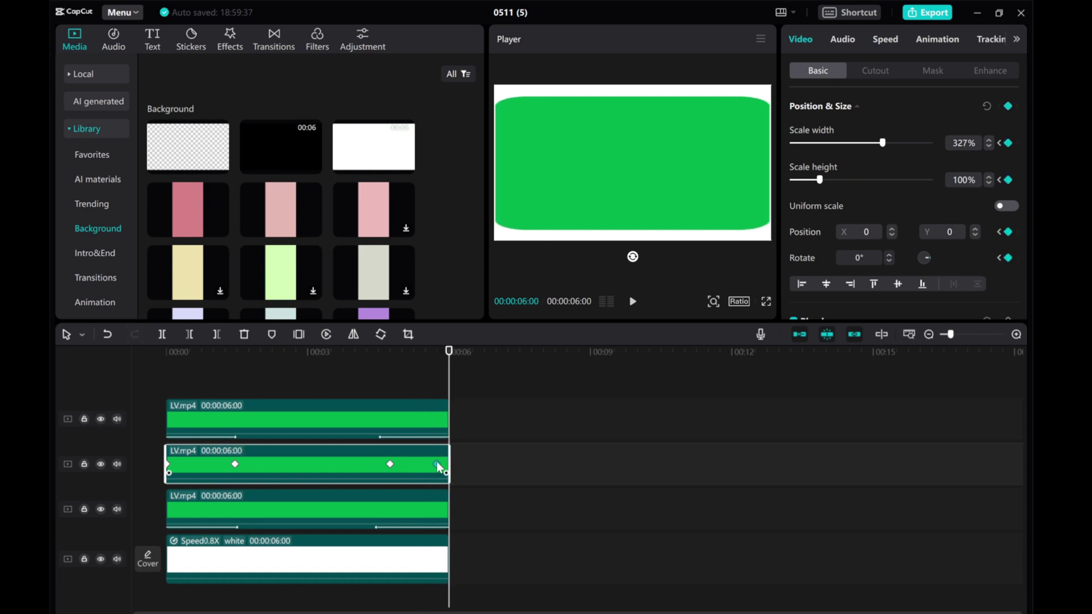
pyautogui.moveTo(450, 391)
pyautogui.mouseDown()
pyautogui.moveTo(389, 390)
pyautogui.moveTo(436, 385)
pyautogui.mouseUp()
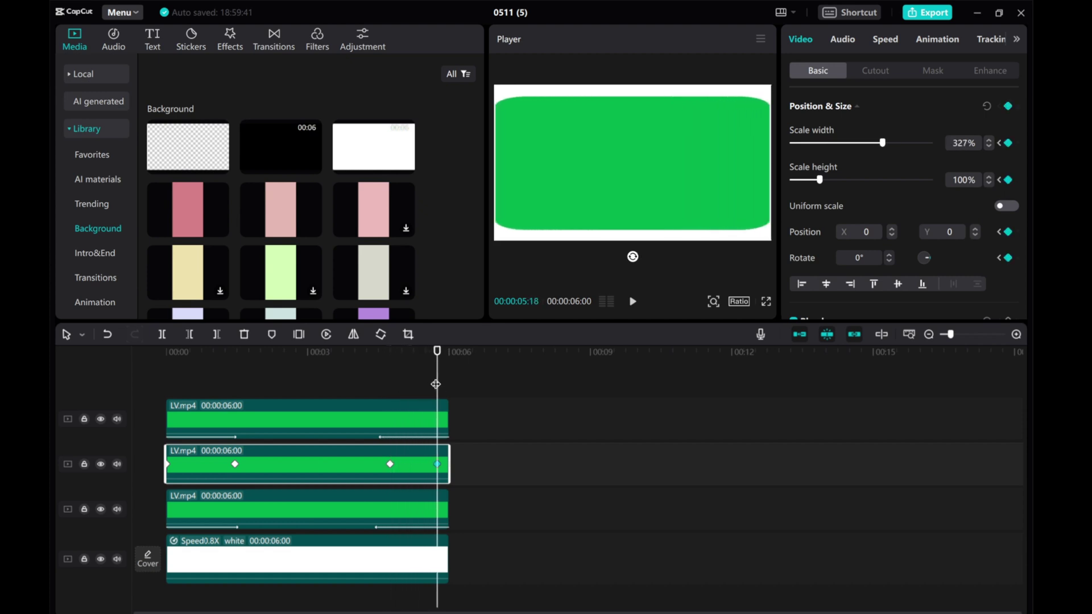
# Step: Raise the middle panel's Scale height at the end keyframe until green fills the frame, then preview
pyautogui.moveTo(435, 386); pyautogui.dragTo(452, 388)
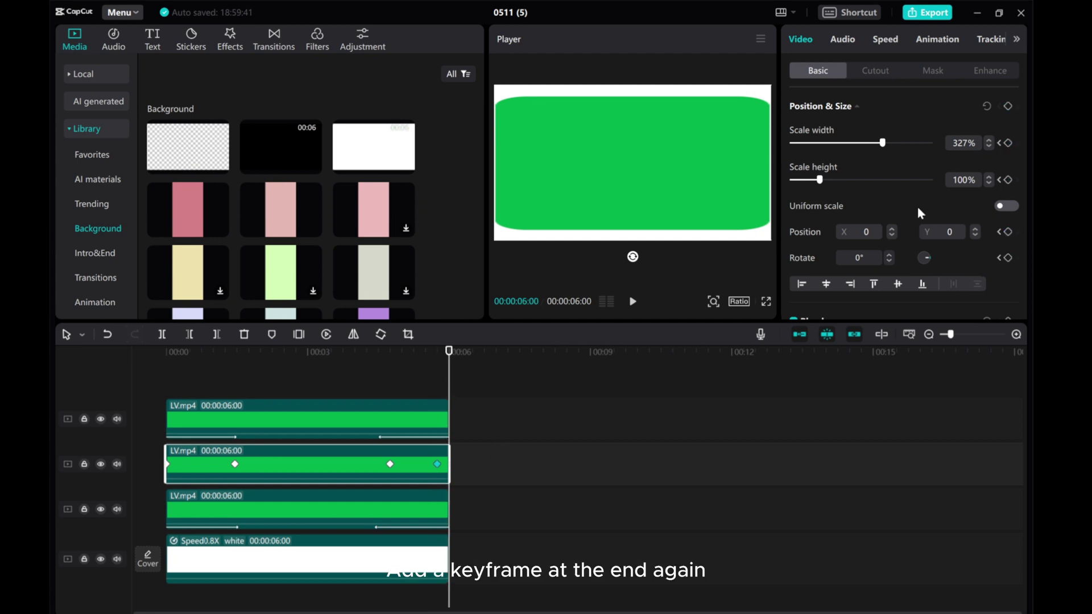
pyautogui.moveTo(820, 184); pyautogui.dragTo(825, 186)
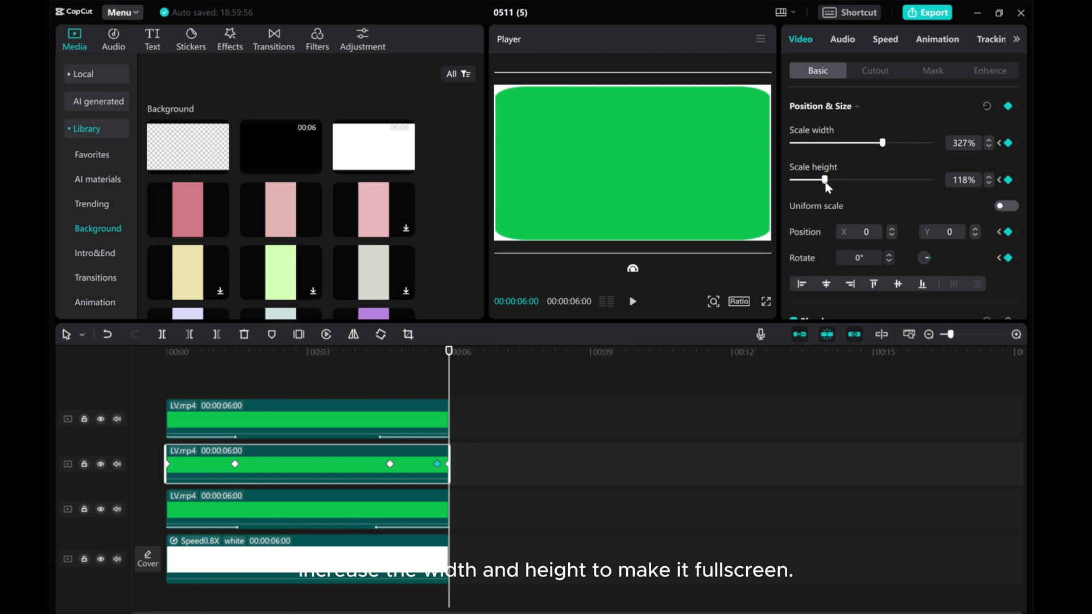
pyautogui.moveTo(825, 187); pyautogui.dragTo(830, 182)
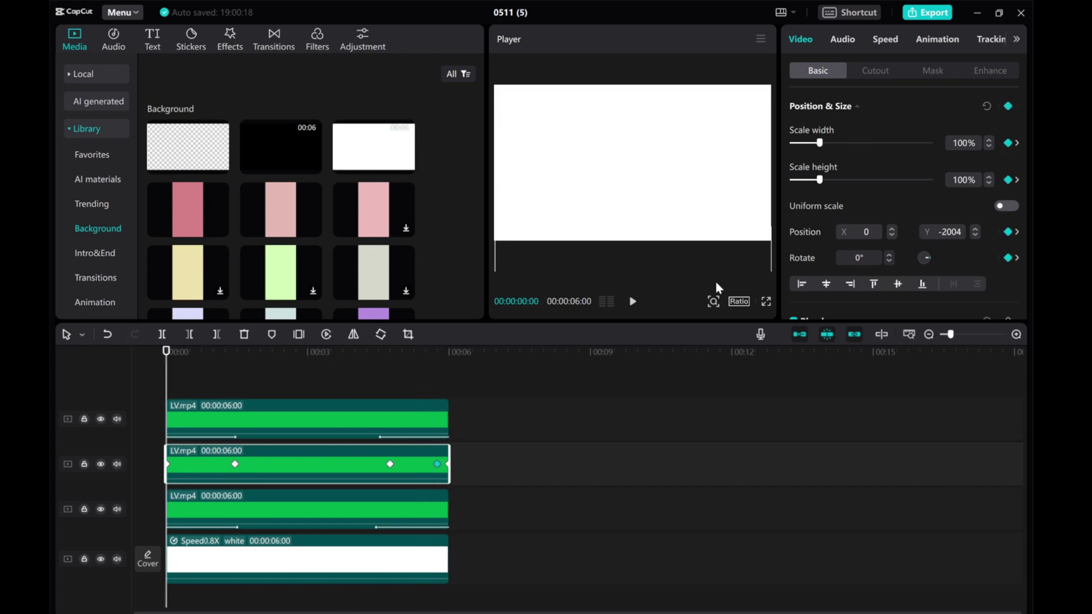
pyautogui.click(632, 303)
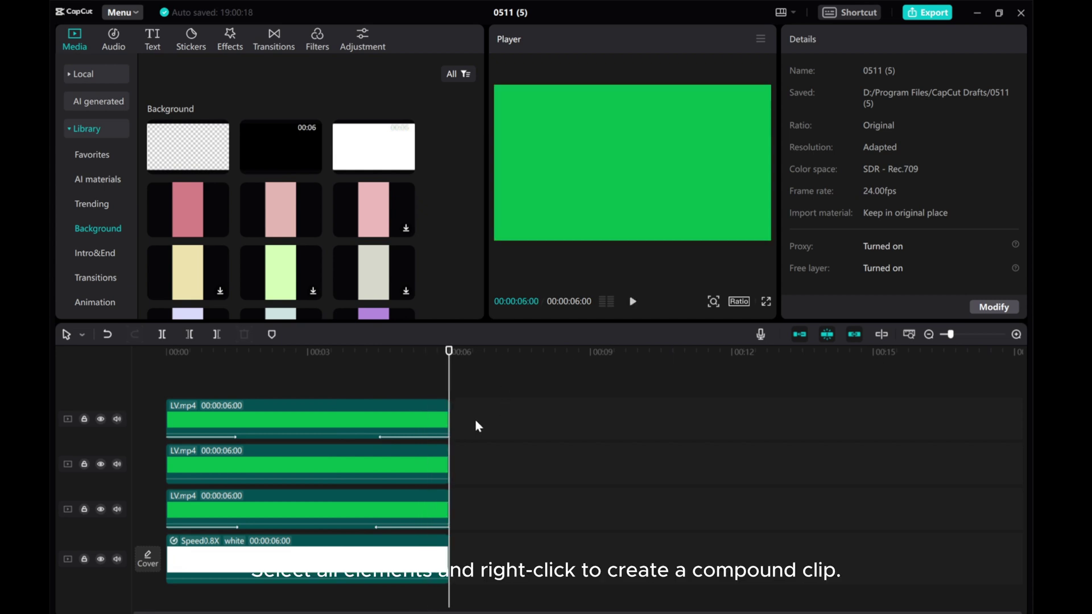
# Step: Merge all four template clips into Compound clip1
pyautogui.moveTo(477, 422); pyautogui.dragTo(319, 585)
pyautogui.rightClick(291, 470)
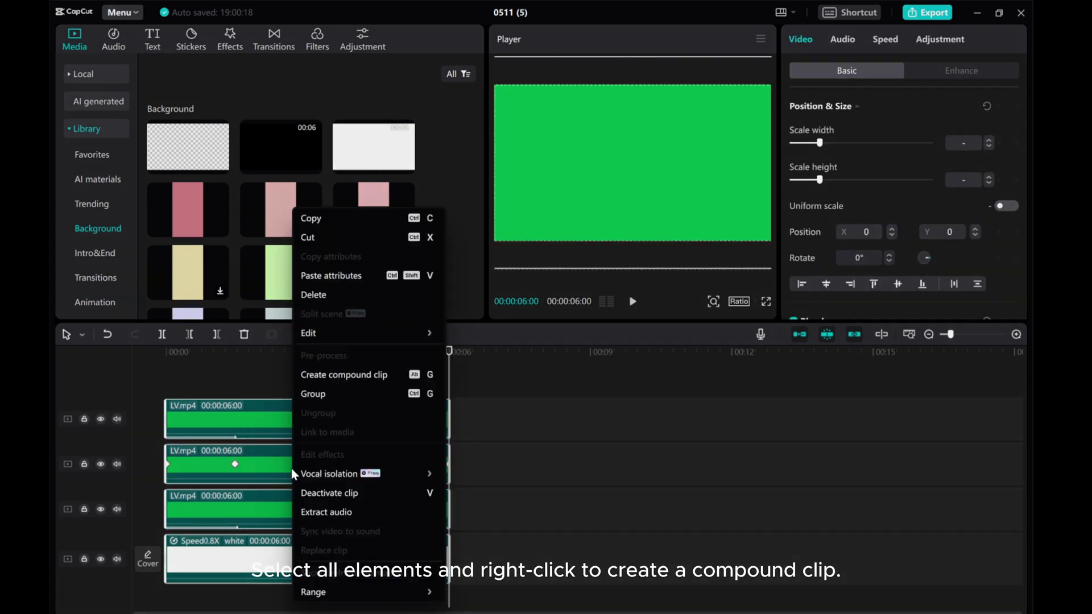
pyautogui.click(343, 375)
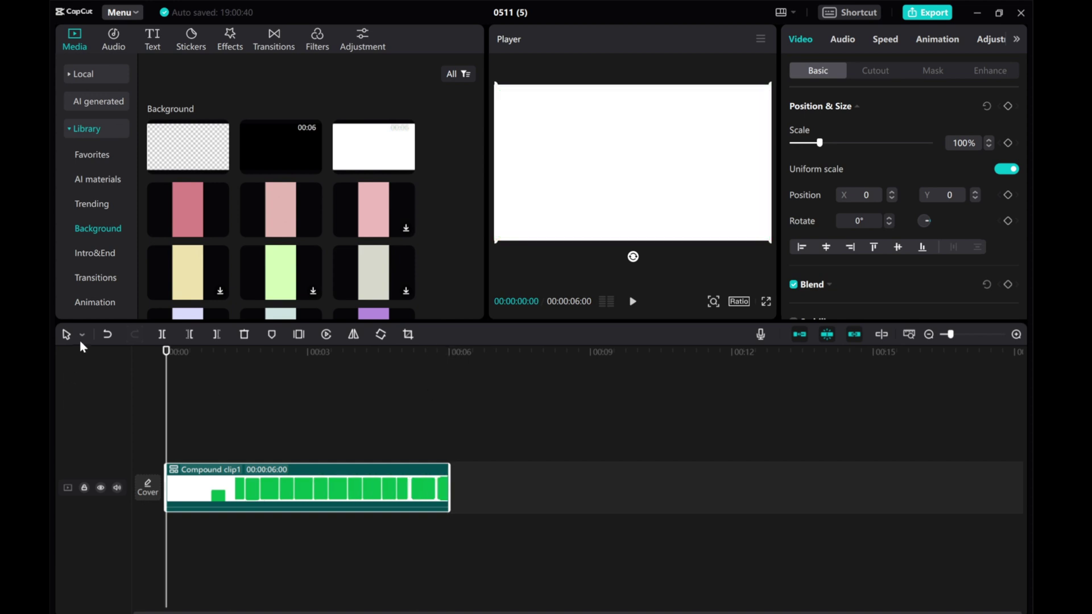
pyautogui.scroll(-2, 116, 243)
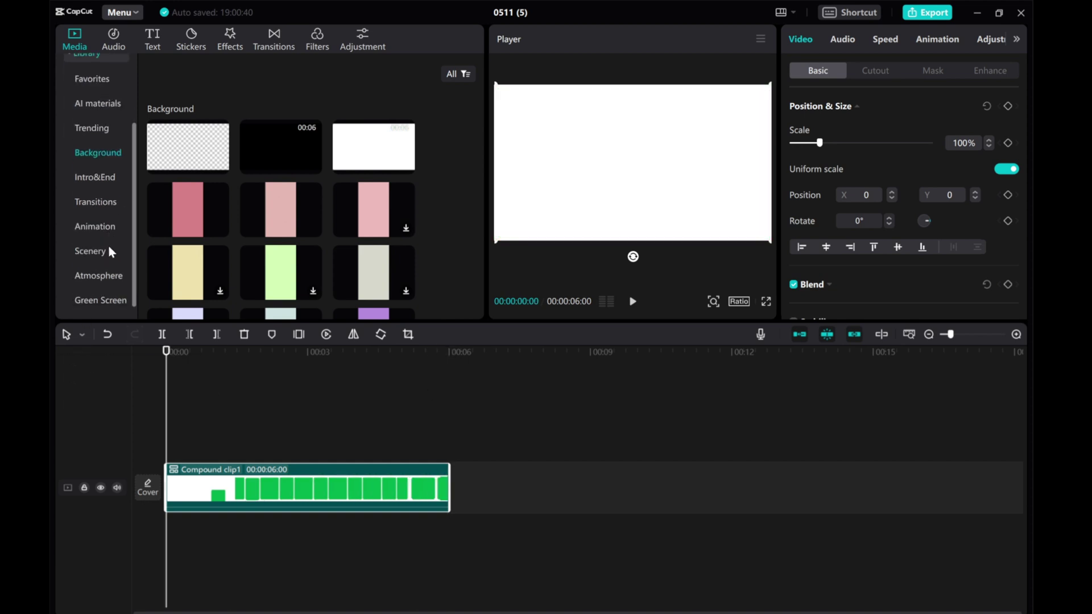
# Step: Place the Sea coast beach video beneath Compound clip1, trimmed to six seconds
pyautogui.click(91, 251)
pyautogui.scroll(-3, 270, 254)
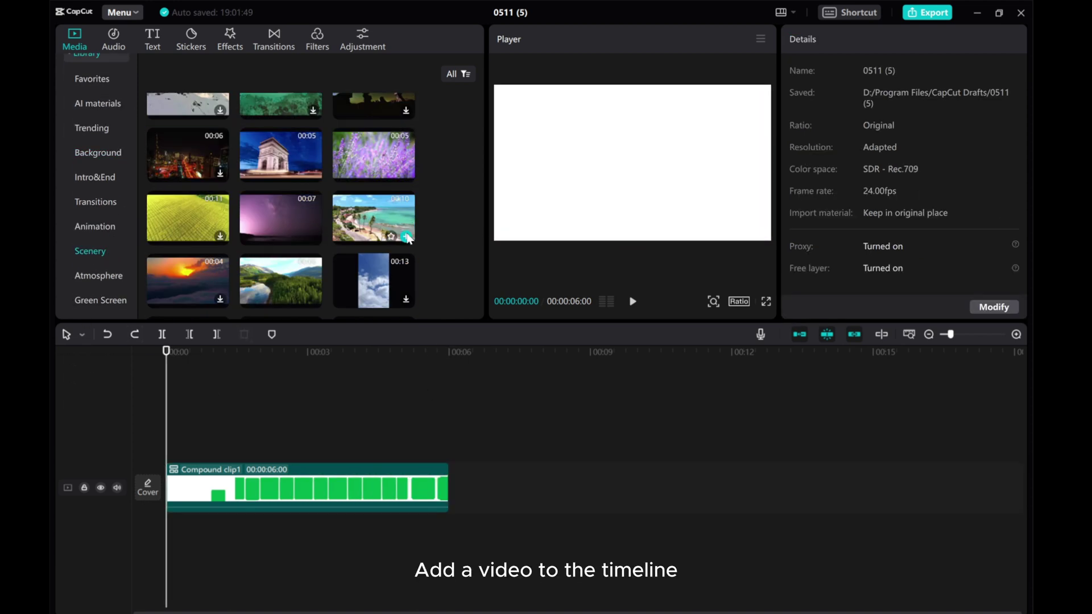
pyautogui.click(408, 239)
pyautogui.moveTo(646, 489); pyautogui.dragTo(207, 438)
pyautogui.moveTo(596, 475); pyautogui.dragTo(448, 475)
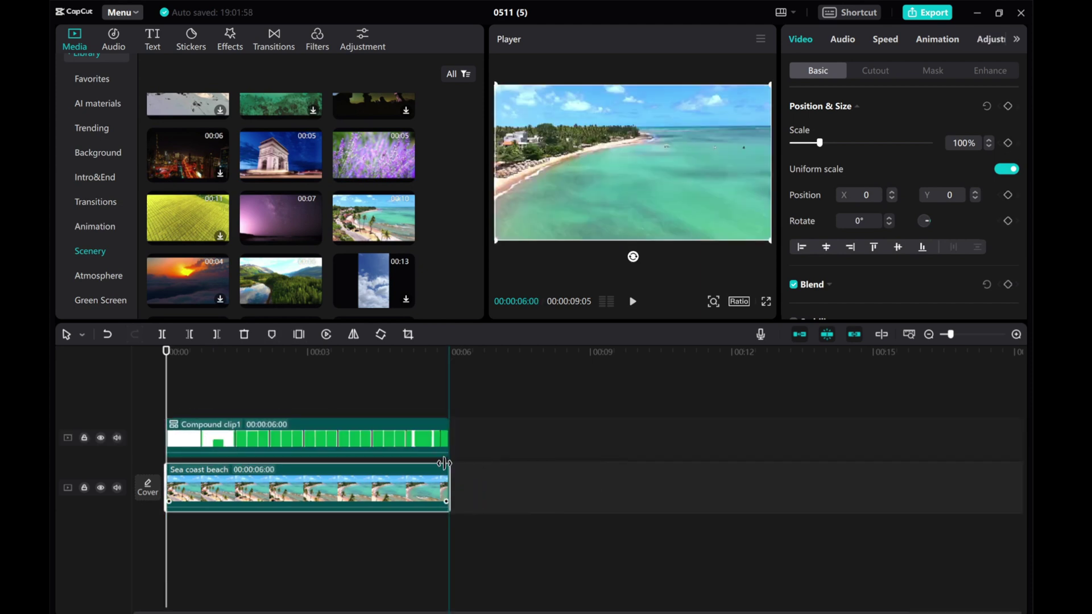
# Step: Key out Compound clip1's green with Chroma key, using strength 26 and shadow 23
pyautogui.click(299, 440)
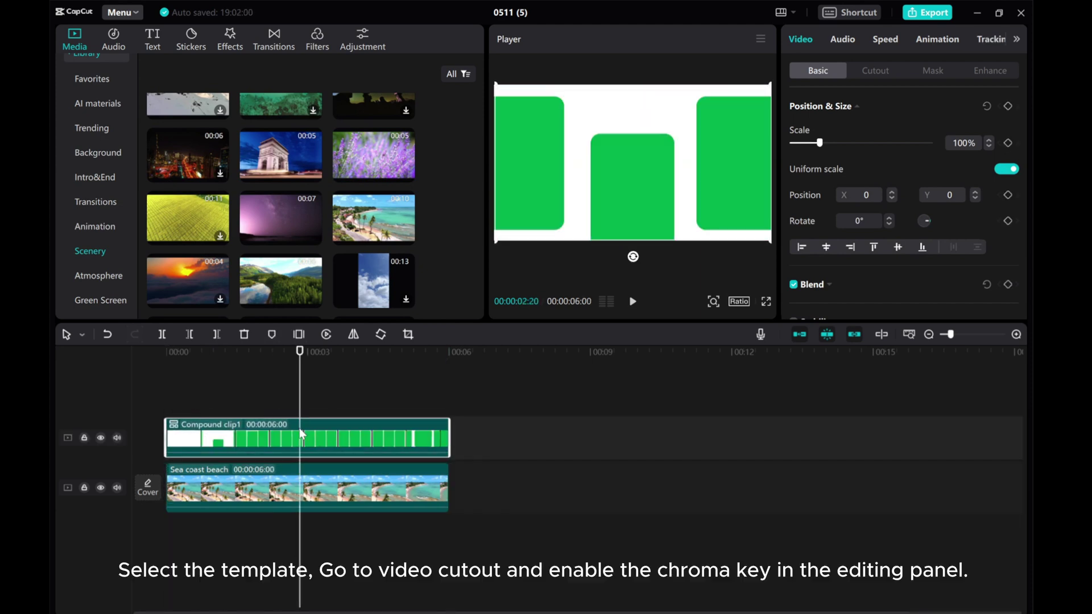
pyautogui.click(877, 71)
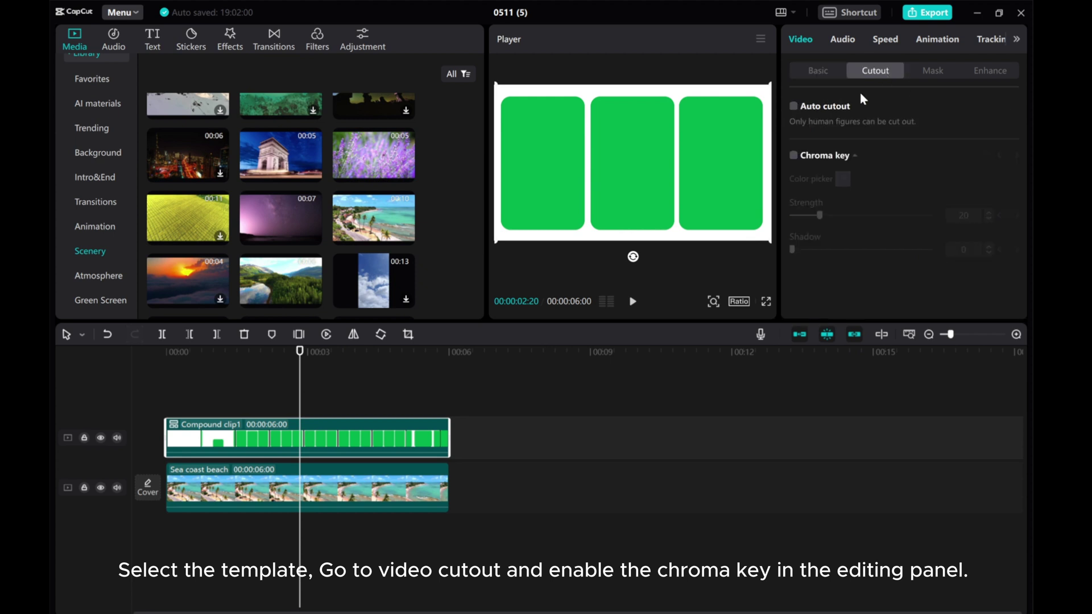
pyautogui.click(793, 156)
pyautogui.click(843, 179)
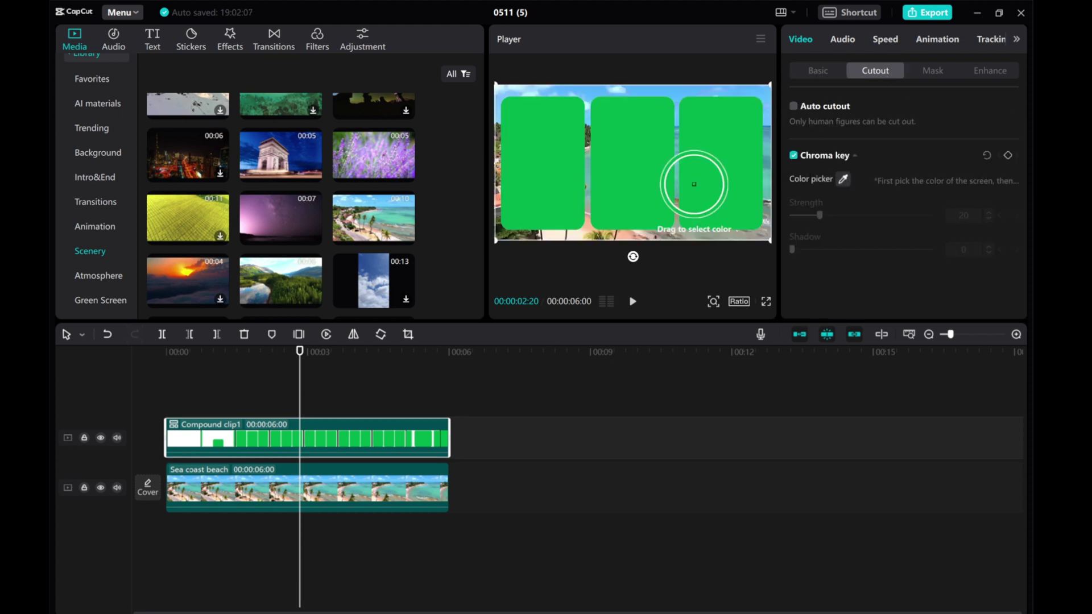
pyautogui.click(665, 179)
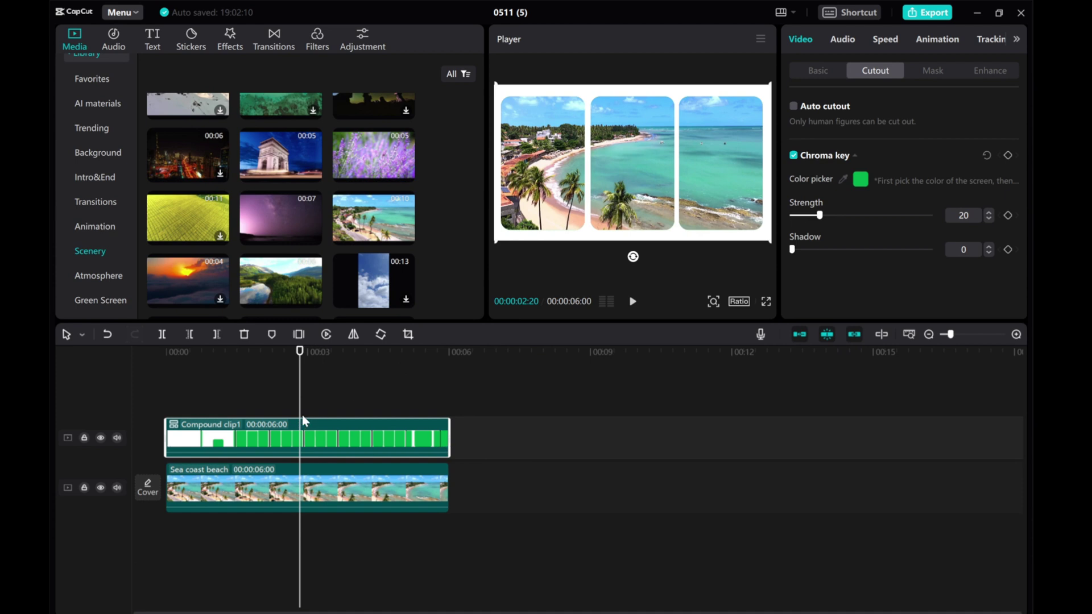
pyautogui.moveTo(829, 218); pyautogui.dragTo(832, 217)
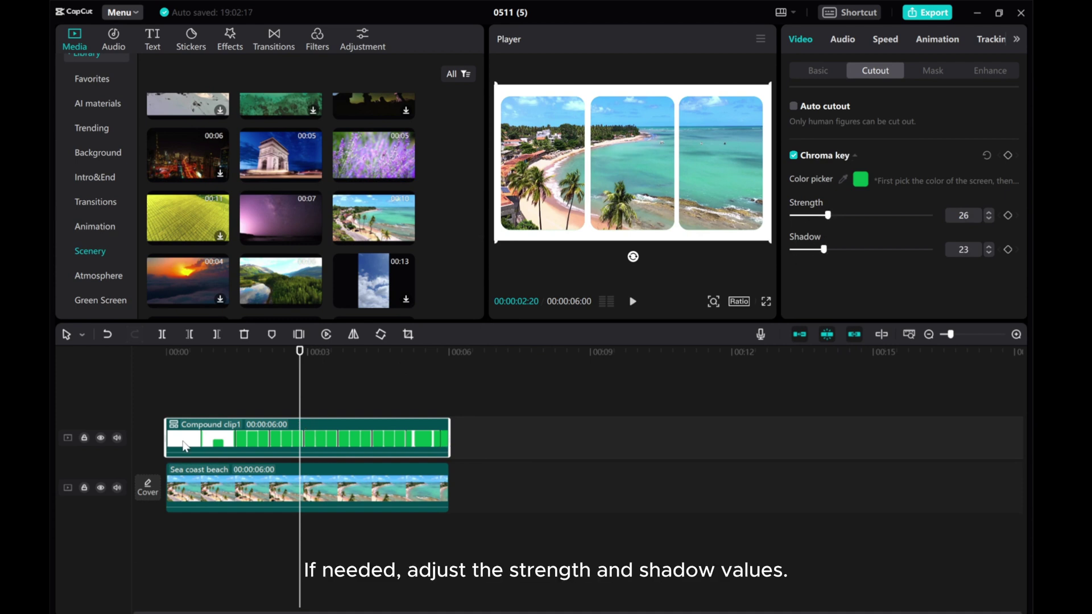
pyautogui.moveTo(297, 396); pyautogui.dragTo(290, 396)
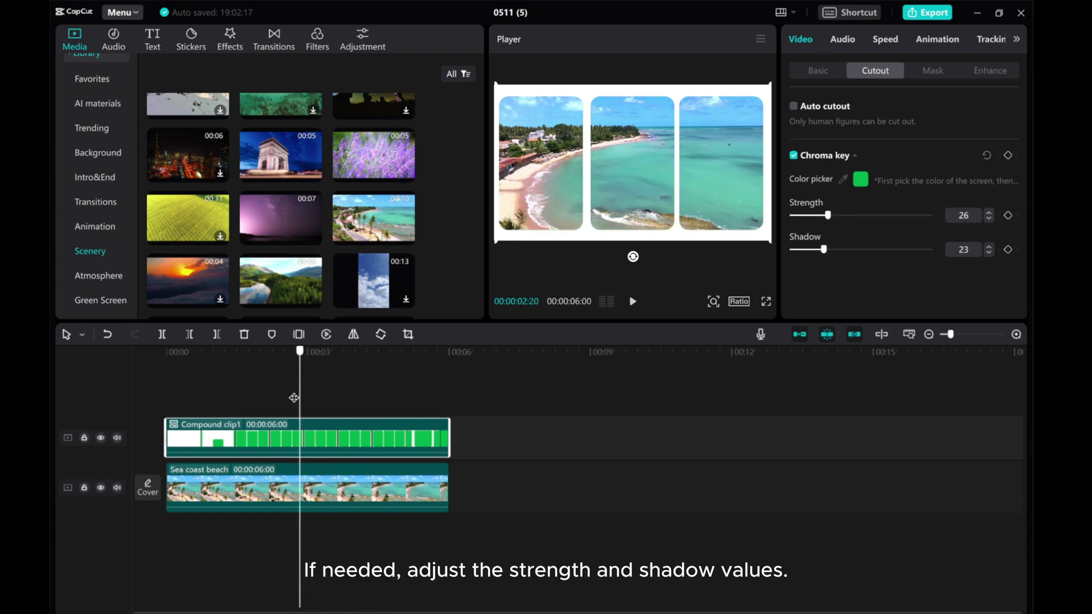
# Step: Enable Blend for the template clip and lower its opacity to 83%
pyautogui.click(811, 71)
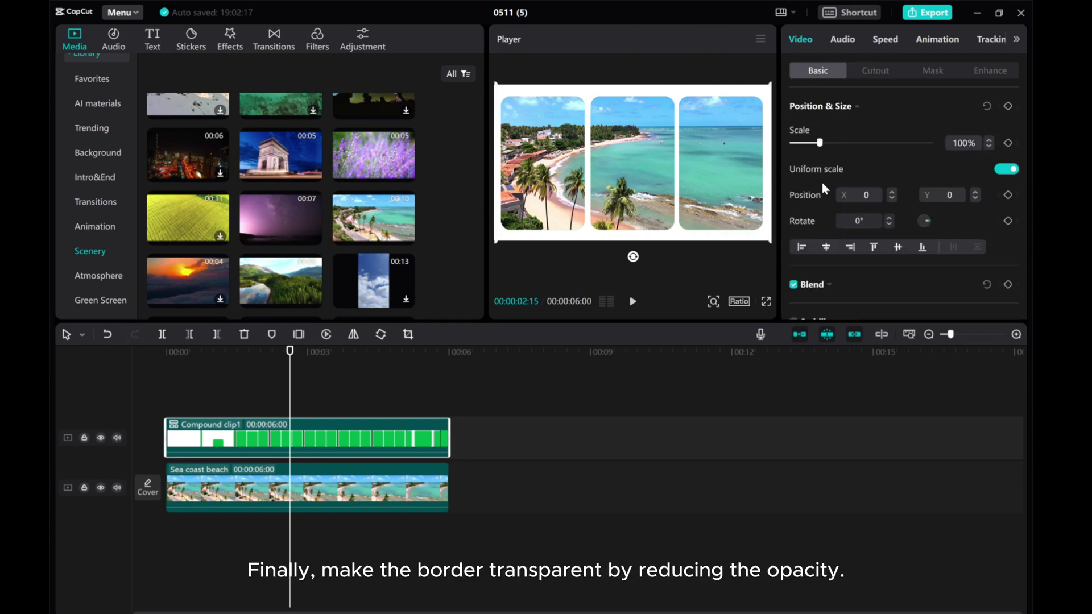
pyautogui.scroll(-2, 822, 213)
pyautogui.click(822, 245)
pyautogui.scroll(-1, 853, 252)
pyautogui.moveTo(929, 249)
pyautogui.mouseDown()
pyautogui.moveTo(854, 250)
pyautogui.moveTo(907, 254)
pyautogui.mouseUp()
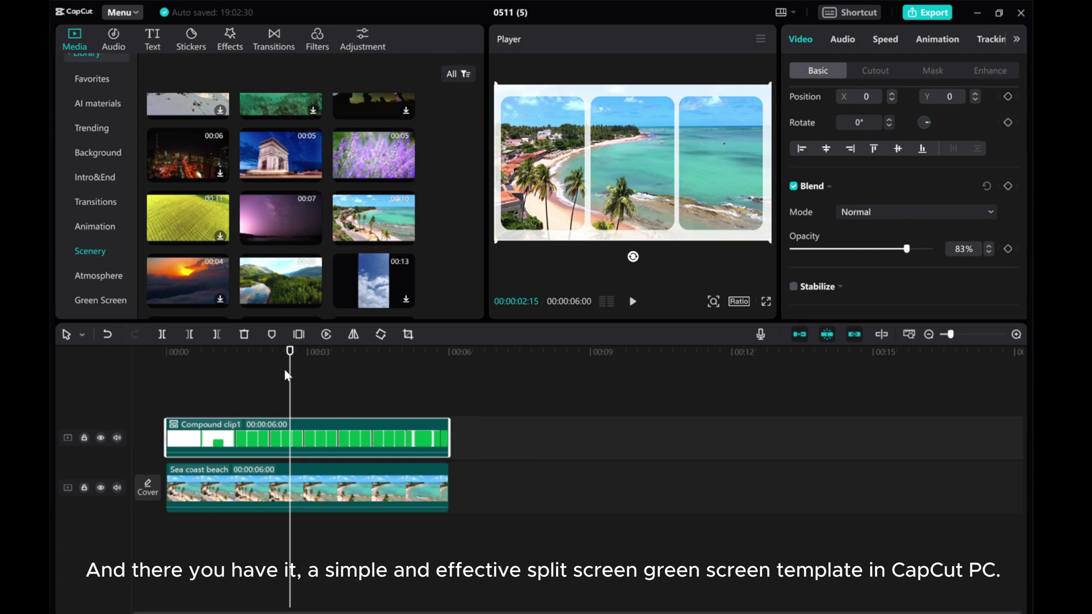
# Step: Rewind to the start and play the split-screen video over the beach footage several times
pyautogui.moveTo(286, 374); pyautogui.dragTo(125, 372)
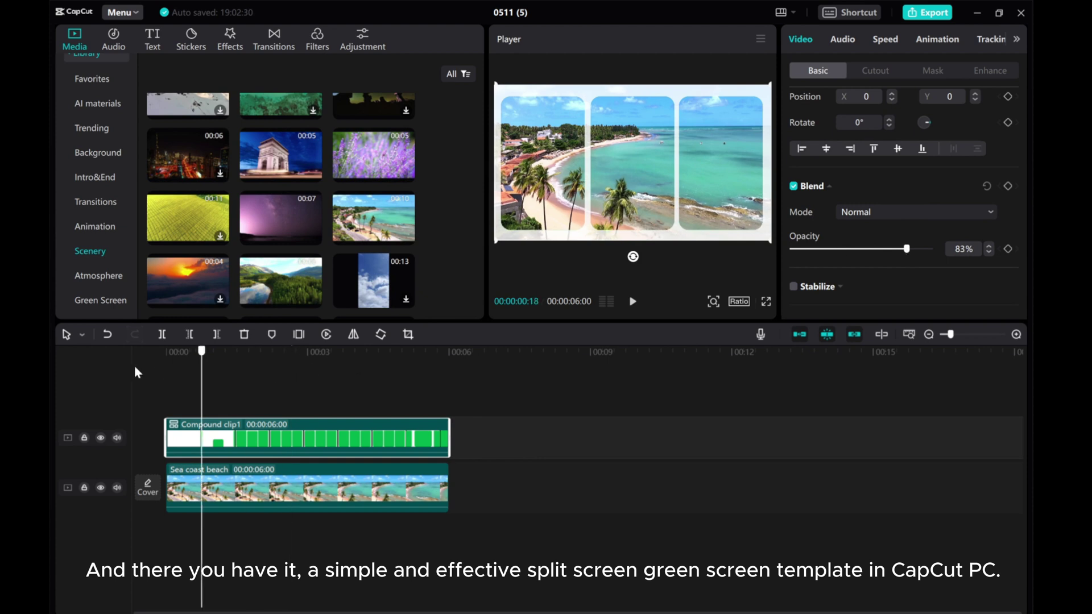
pyautogui.click(633, 302)
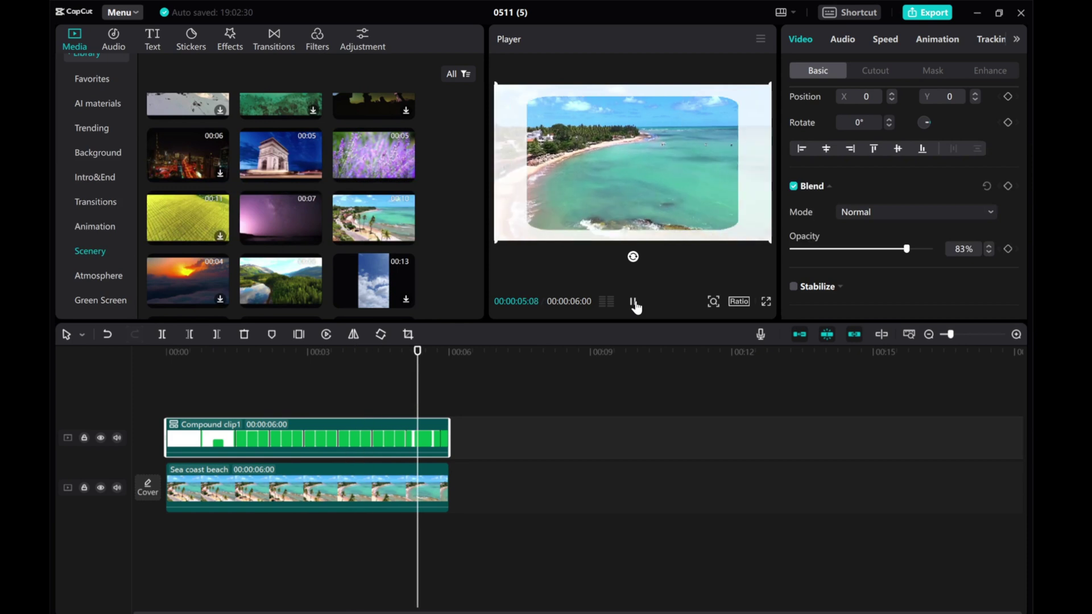
pyautogui.click(633, 302)
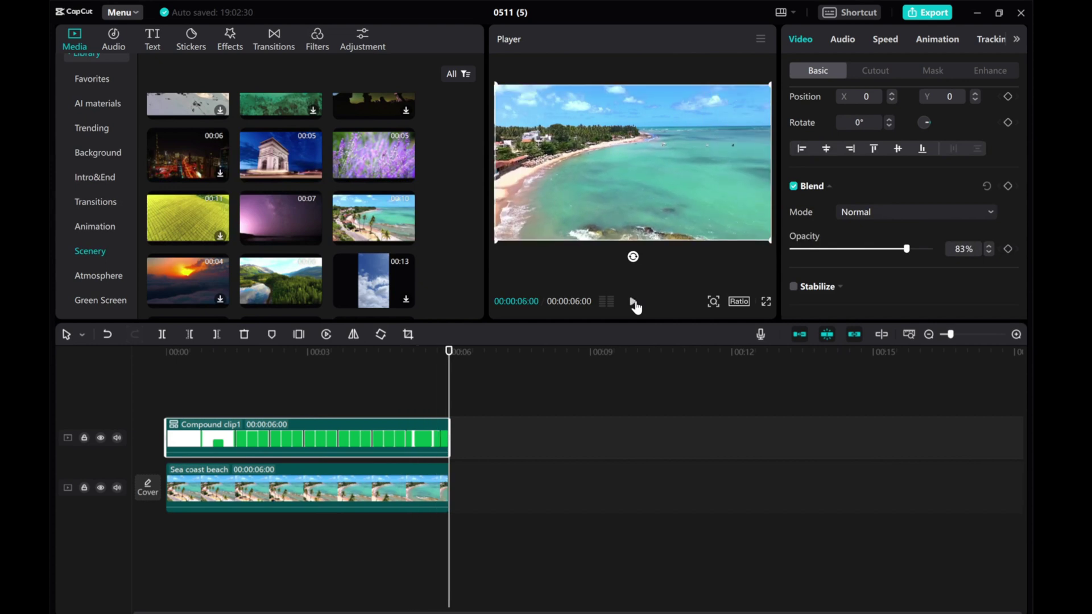
pyautogui.click(633, 302)
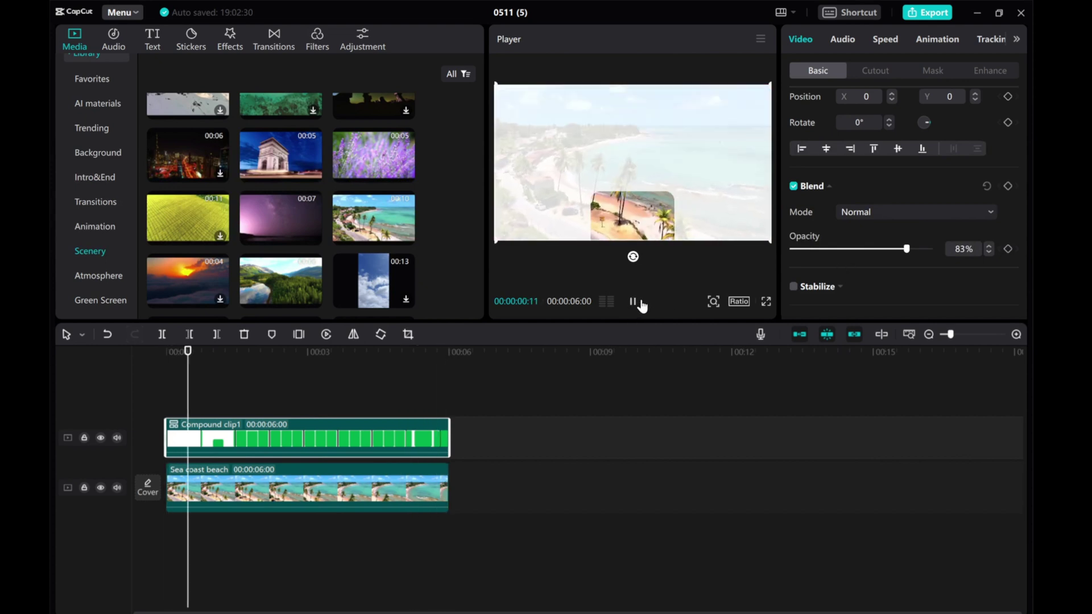